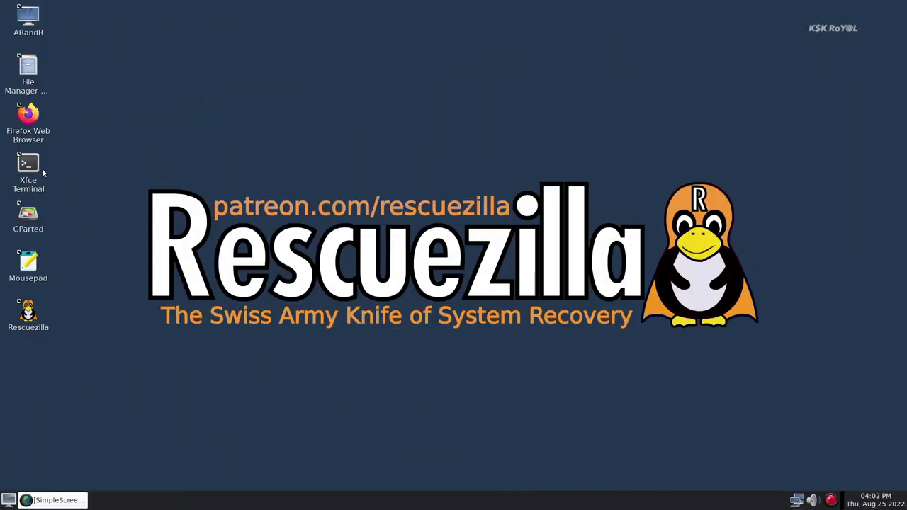
- Choose the StoreJet Transcend drive as the backup destination
right_click(208, 123)
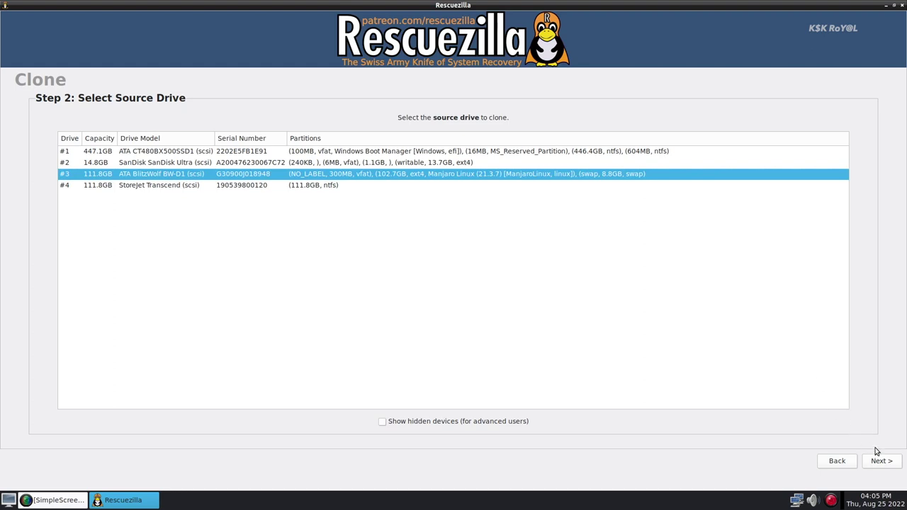
click(880, 461)
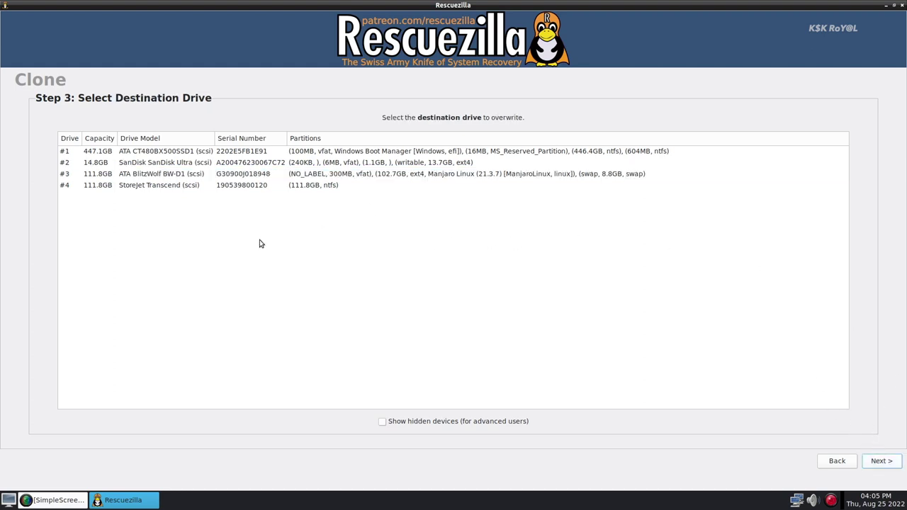
click(168, 186)
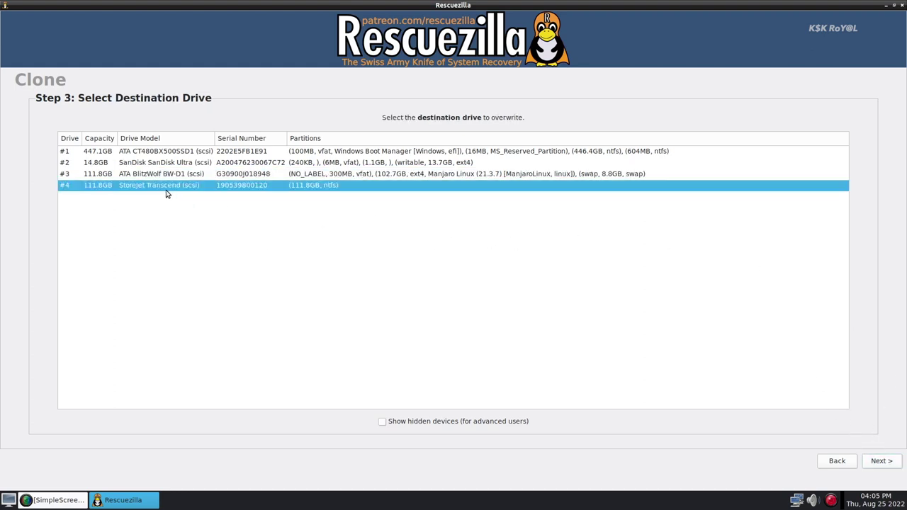
key(Return)
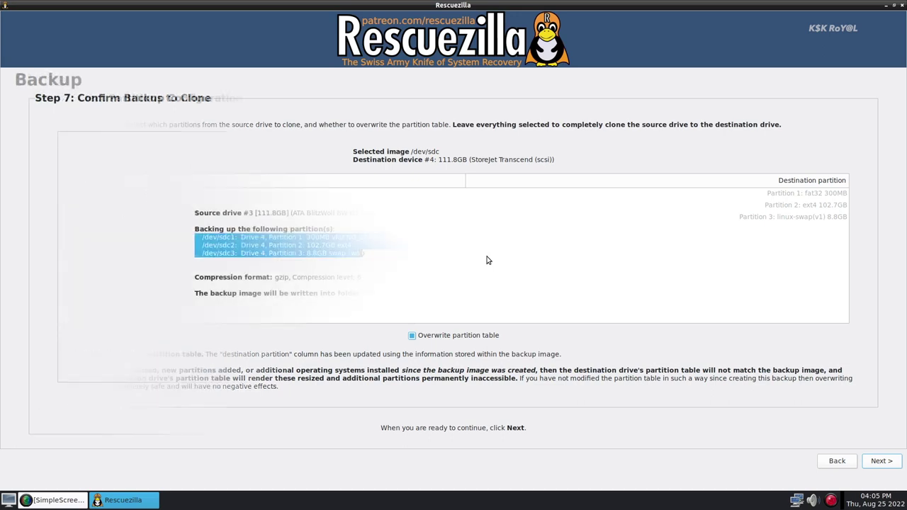
- Review the compression and backup-folder summary, then start creating the Manjaro backup image
double_click(313, 277)
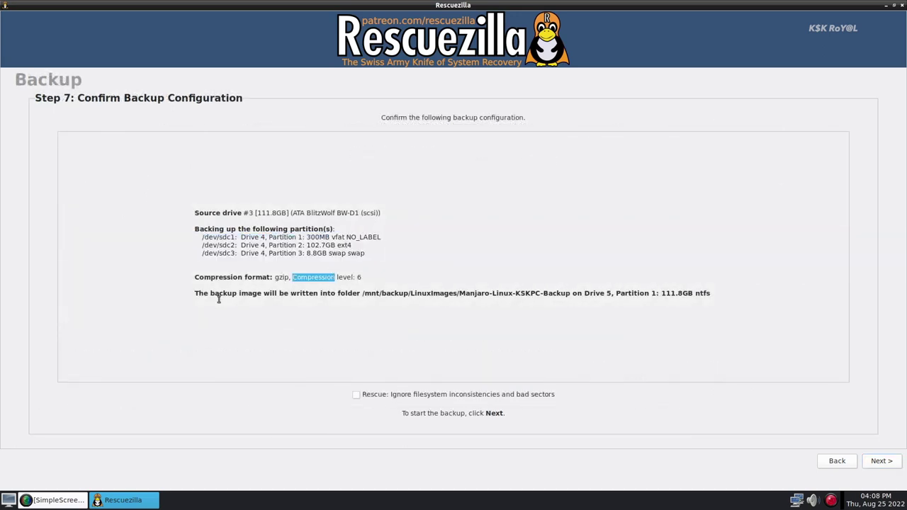
drag(219, 297, 717, 294)
click(632, 336)
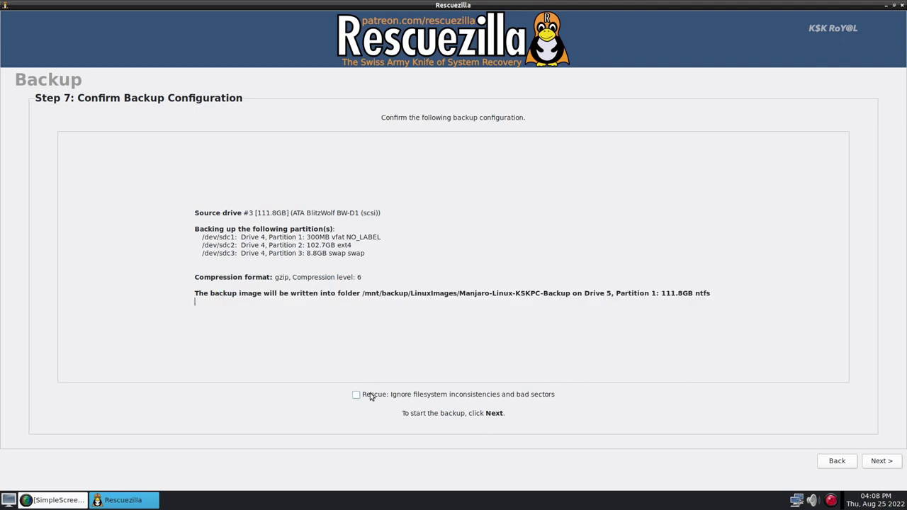
click(880, 463)
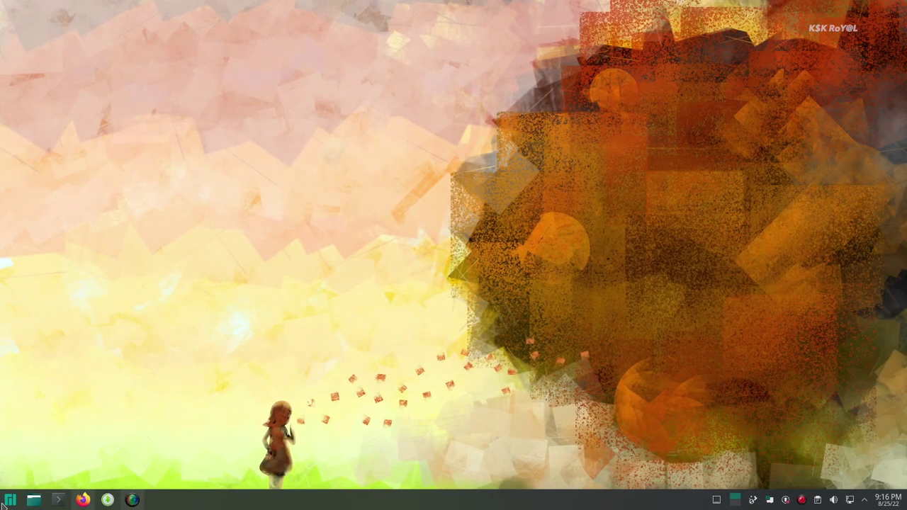
- Open System Settings from the launcher and view About this System
click(6, 504)
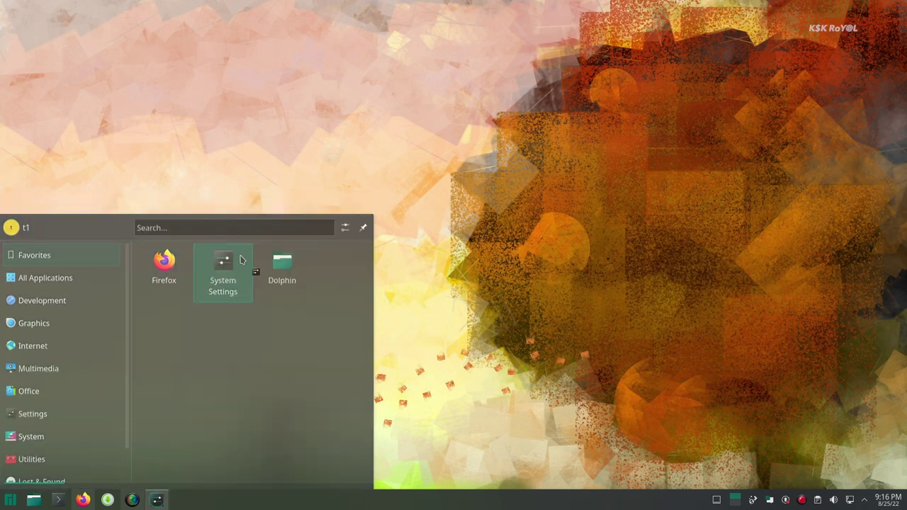
click(241, 263)
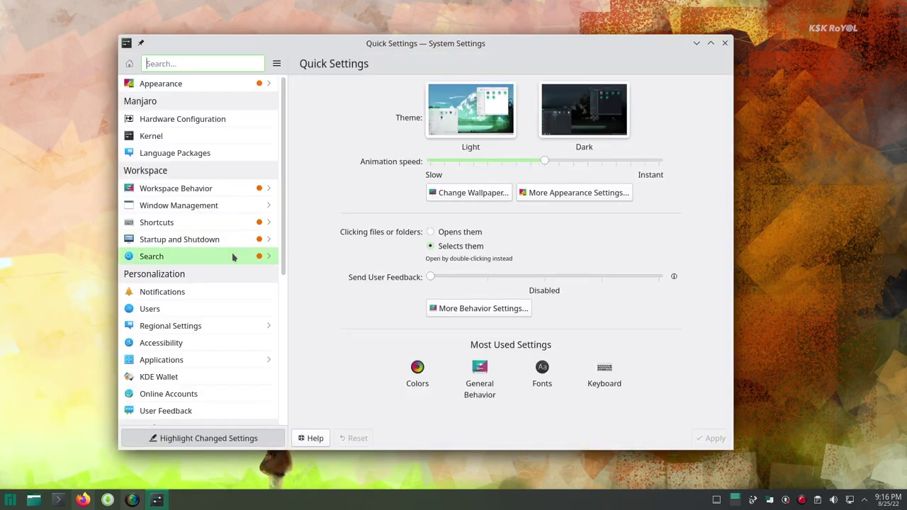
scroll(233, 259, down, 6)
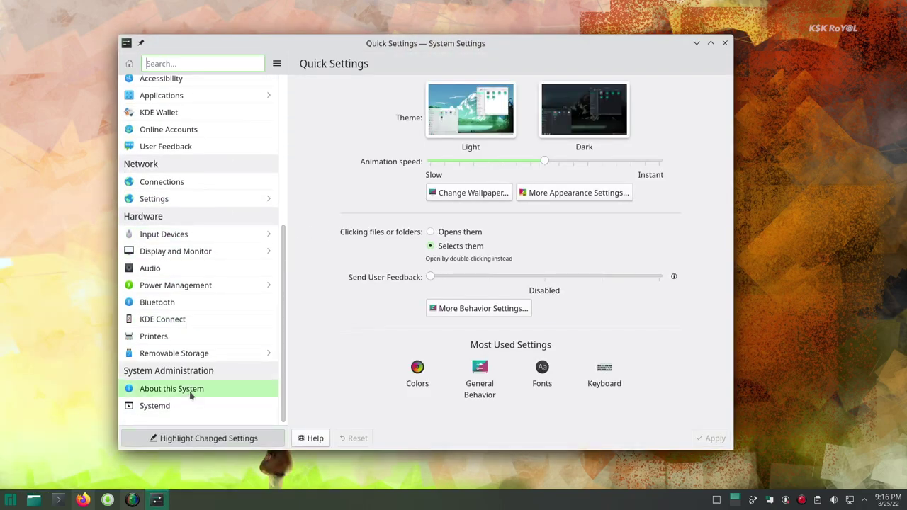
click(192, 391)
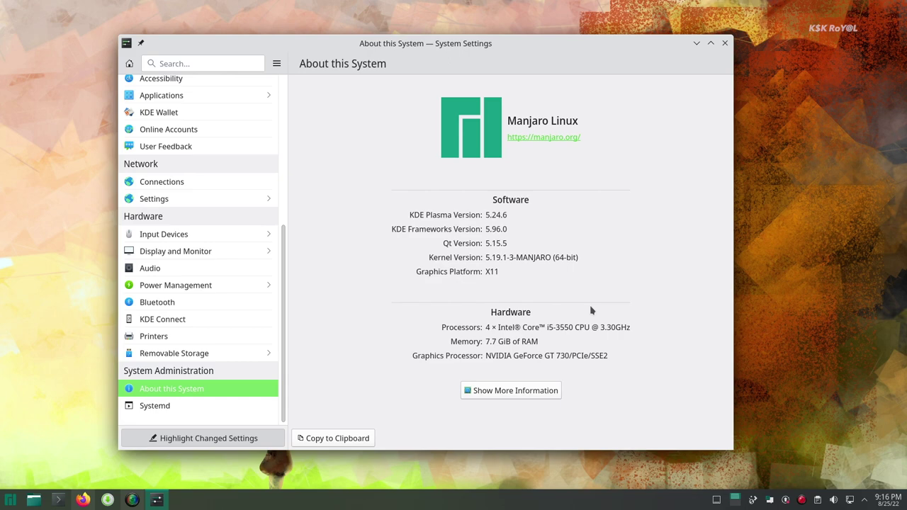
scroll(184, 192, up, 5)
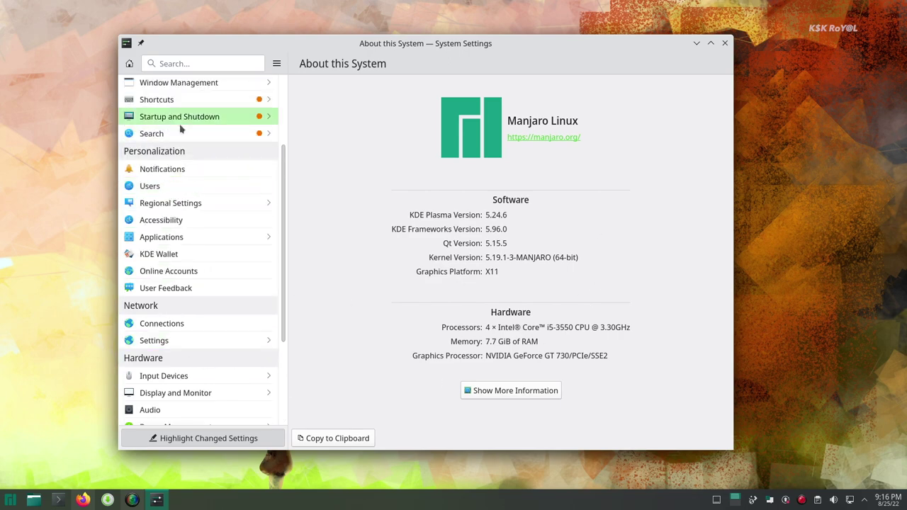
scroll(181, 138, up, 4)
- Under Appearance > Colors, try cyan and blue accents, then apply purple
click(204, 90)
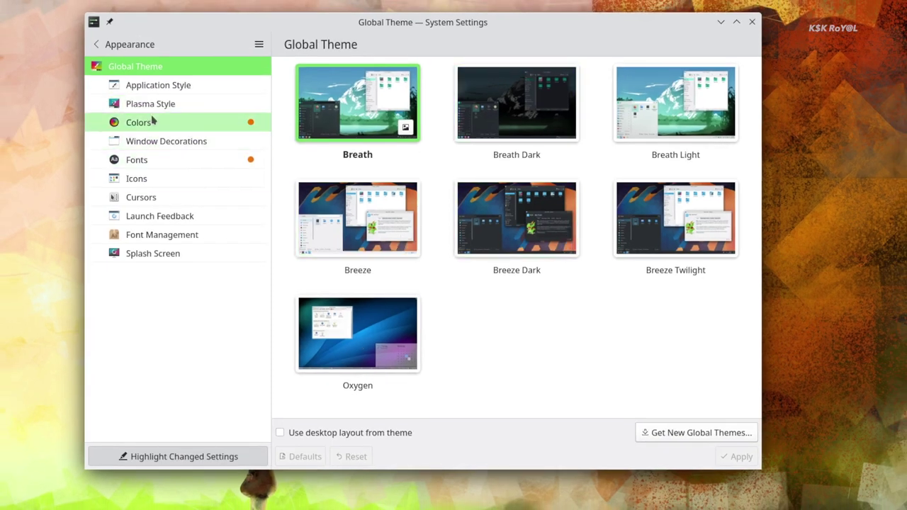
click(155, 120)
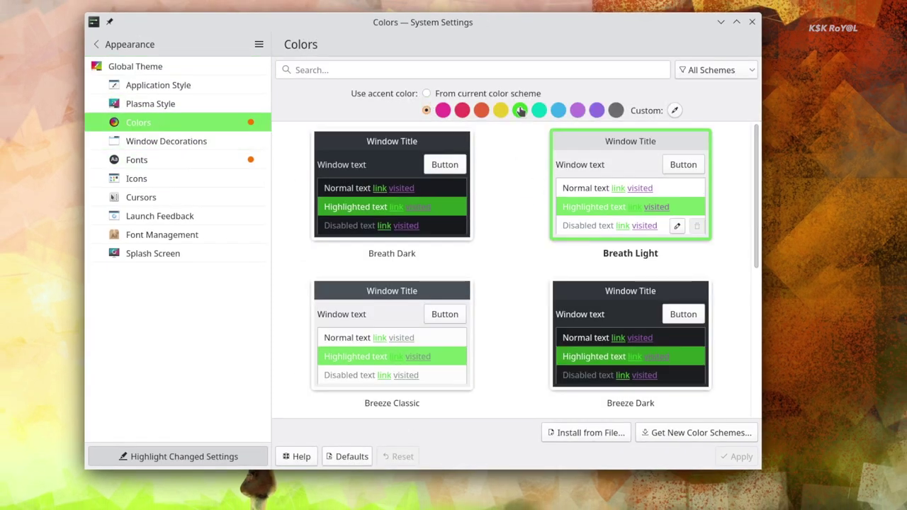
click(540, 110)
click(558, 110)
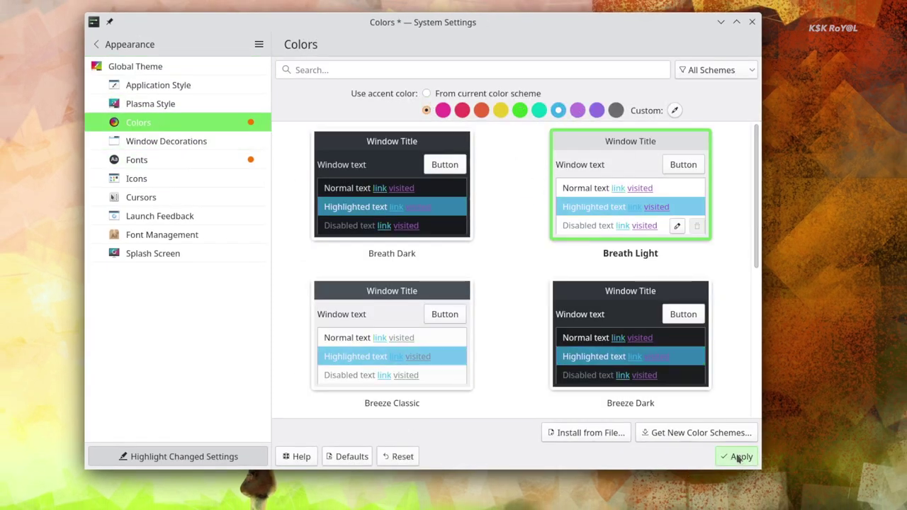
click(737, 456)
click(597, 110)
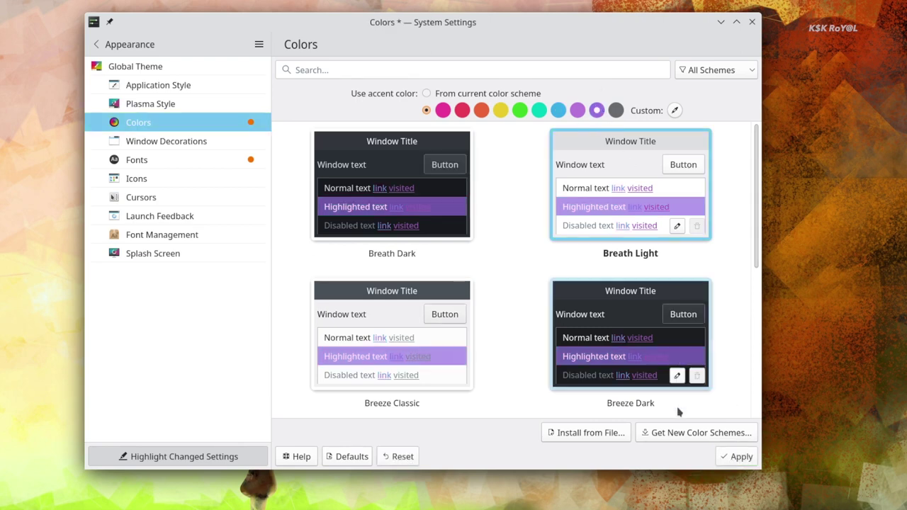
click(737, 456)
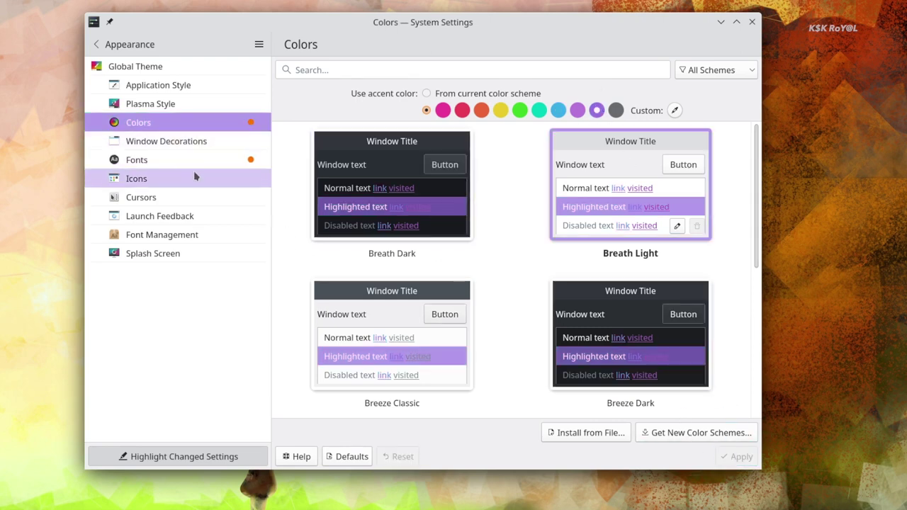
- Look through Plasma Style, Global Theme and Workspace Behavior > Desktop Effects settings
click(178, 104)
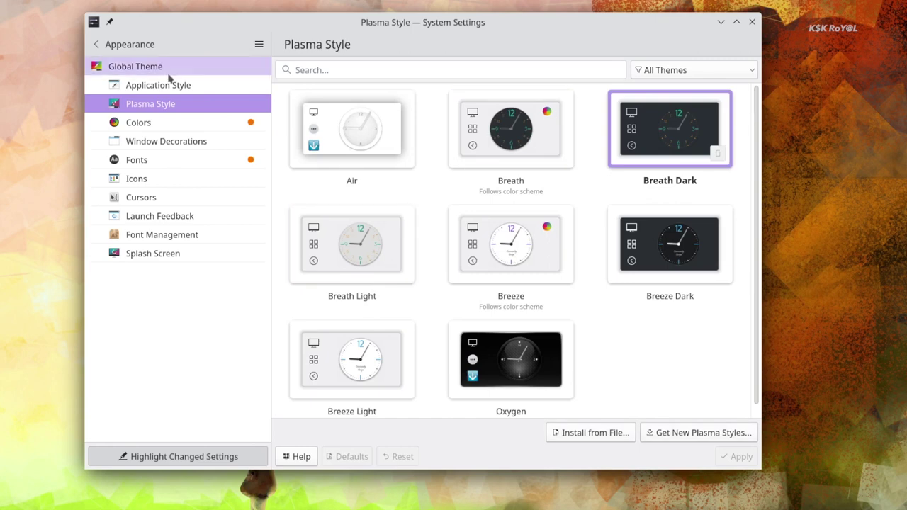
click(170, 67)
click(97, 44)
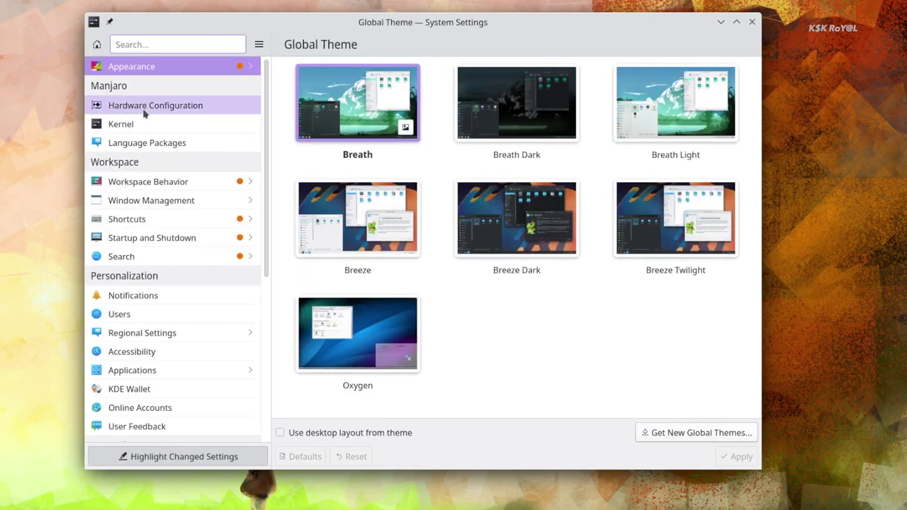
click(146, 180)
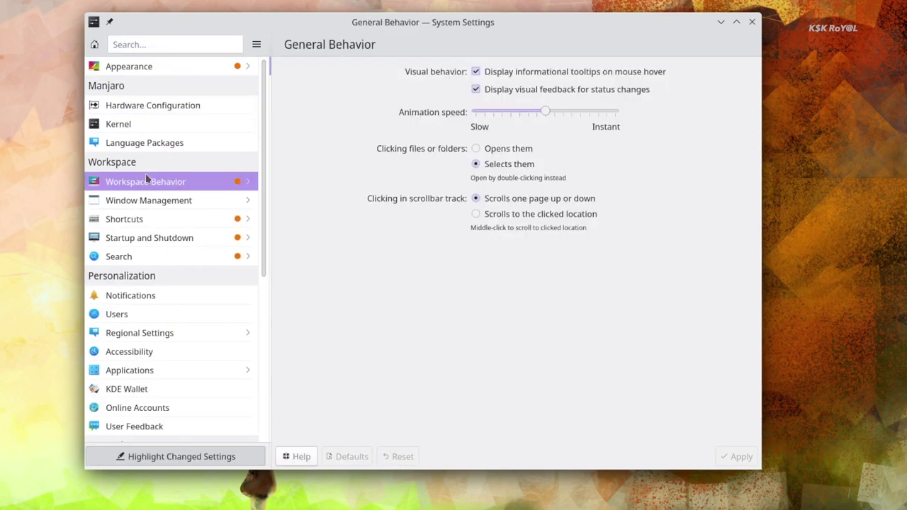
click(176, 86)
scroll(314, 312, down, 5)
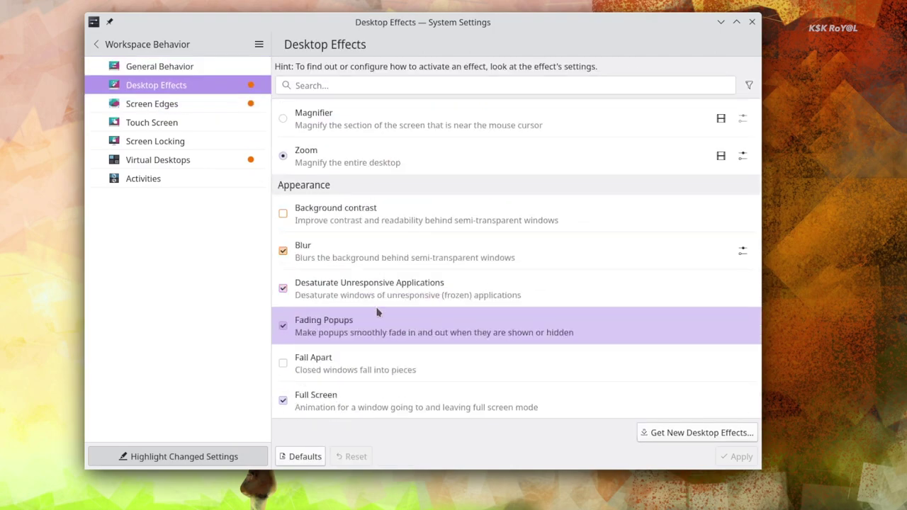
click(96, 44)
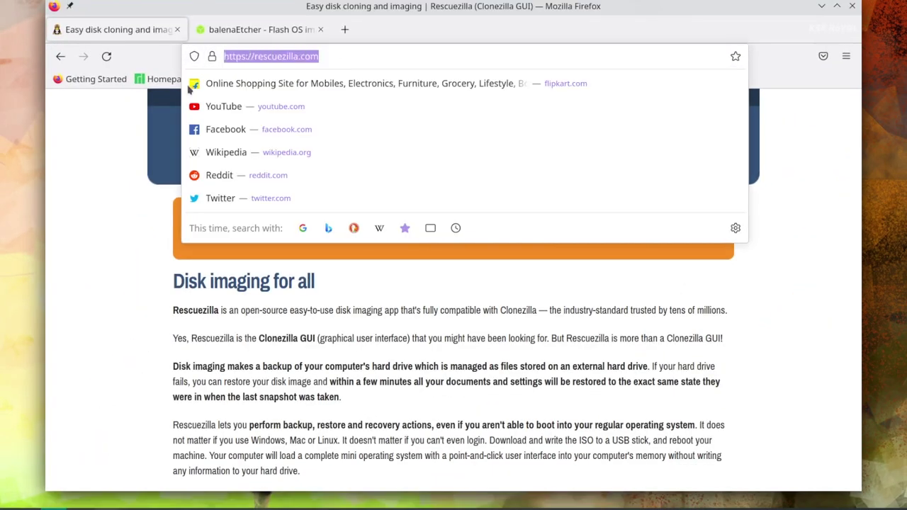
- Go to the Rescuezilla download page and download rescuezilla-2.4-64bit.jammy.iso
click(365, 217)
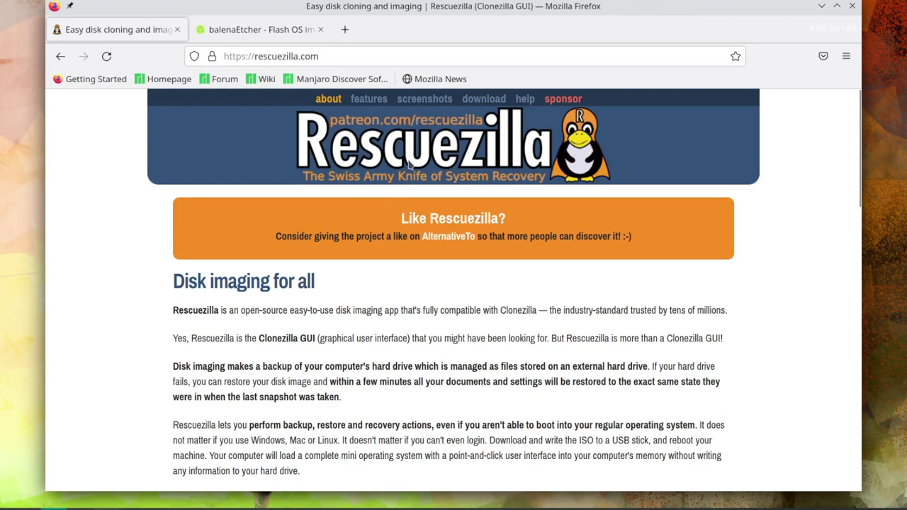
scroll(416, 188, down, 8)
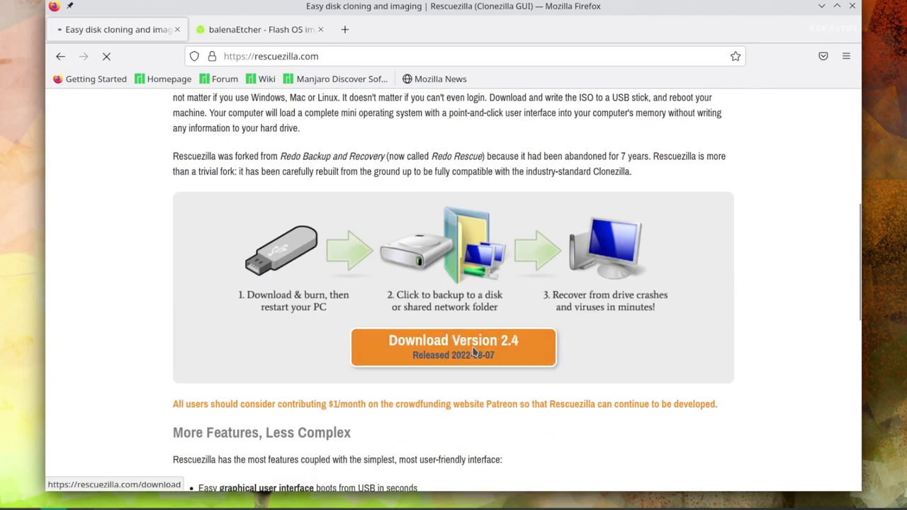
click(474, 352)
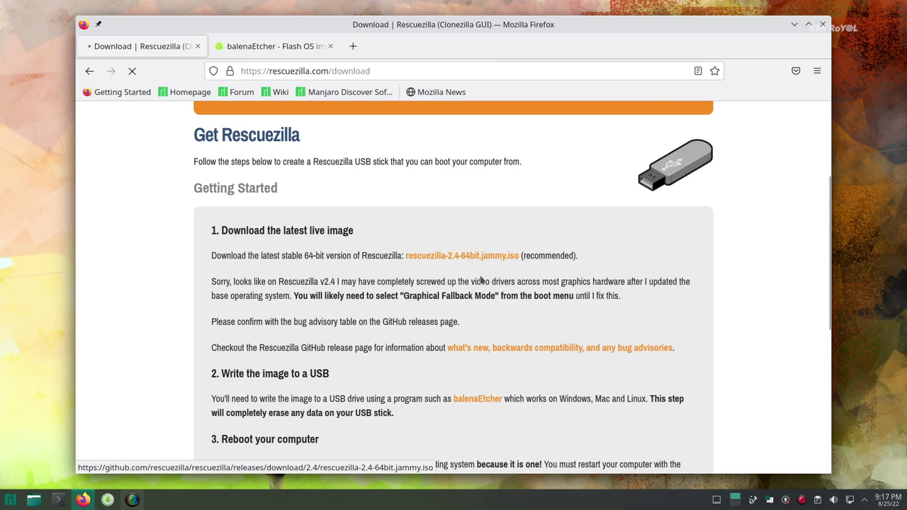
click(494, 198)
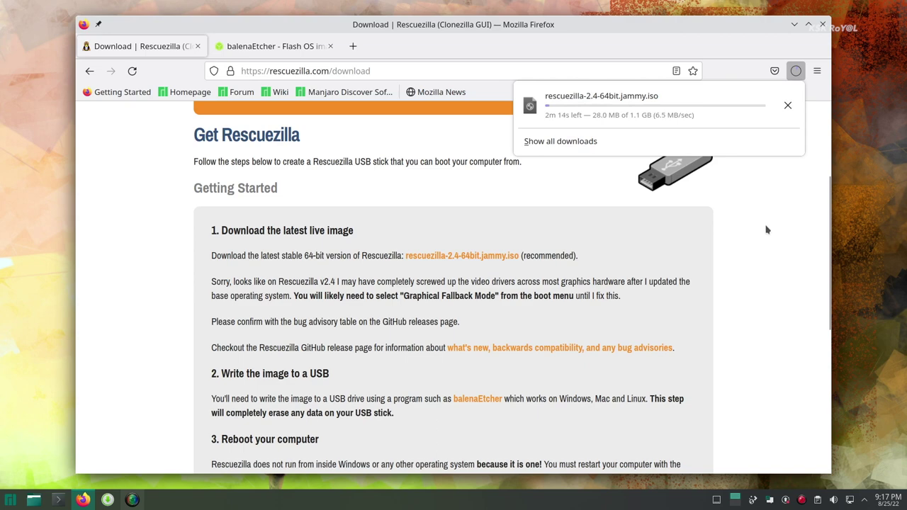
- Download balenaEtcher 1.7.9 for Linux x64 and confirm both downloads finished
click(277, 46)
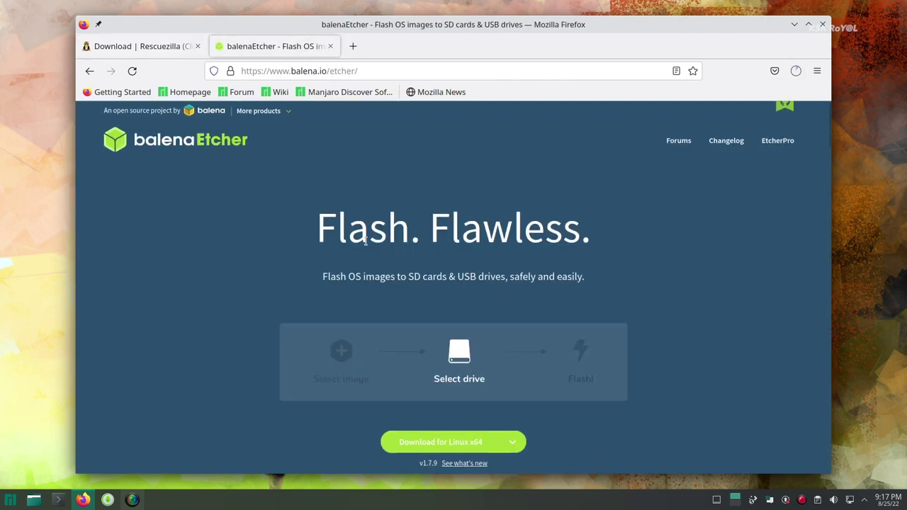
scroll(367, 243, down, 2)
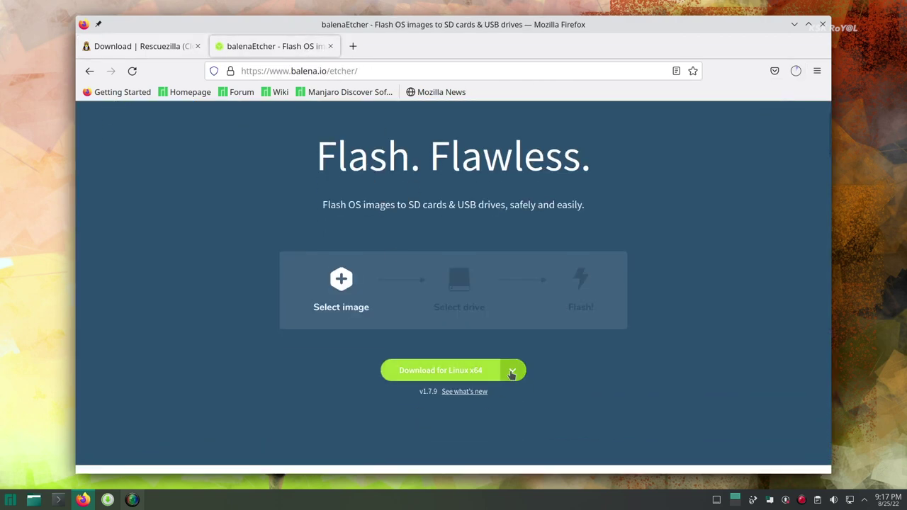
click(513, 370)
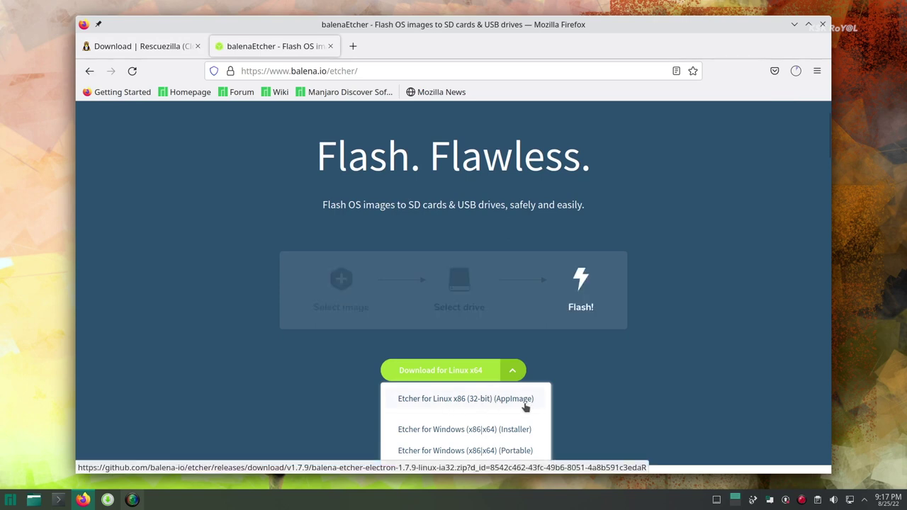
scroll(529, 411, down, 2)
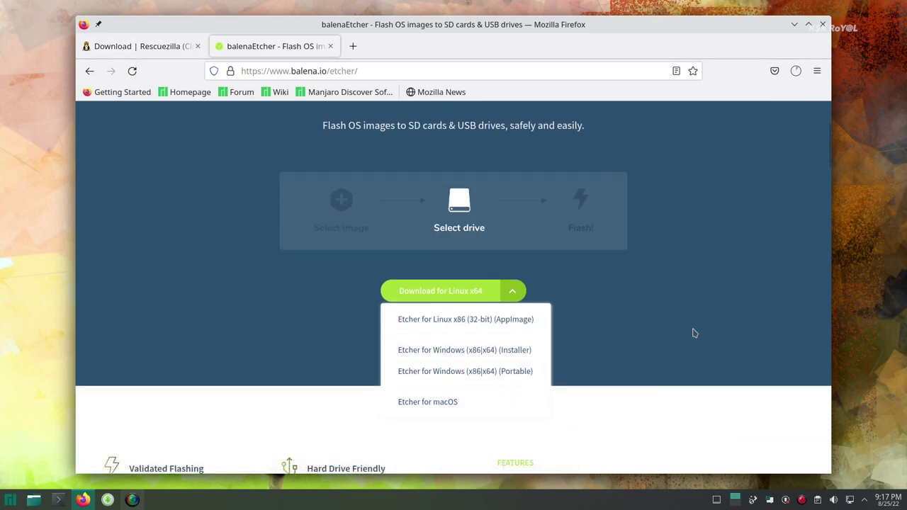
click(460, 293)
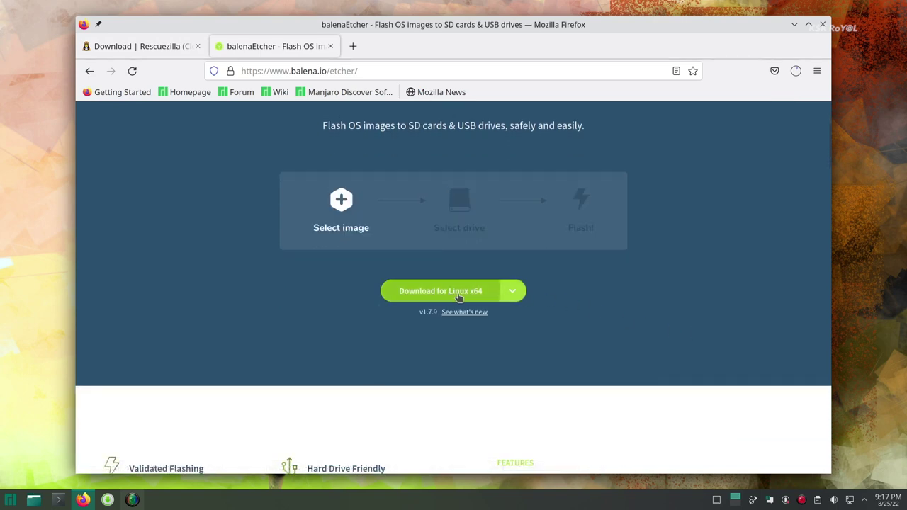
click(797, 71)
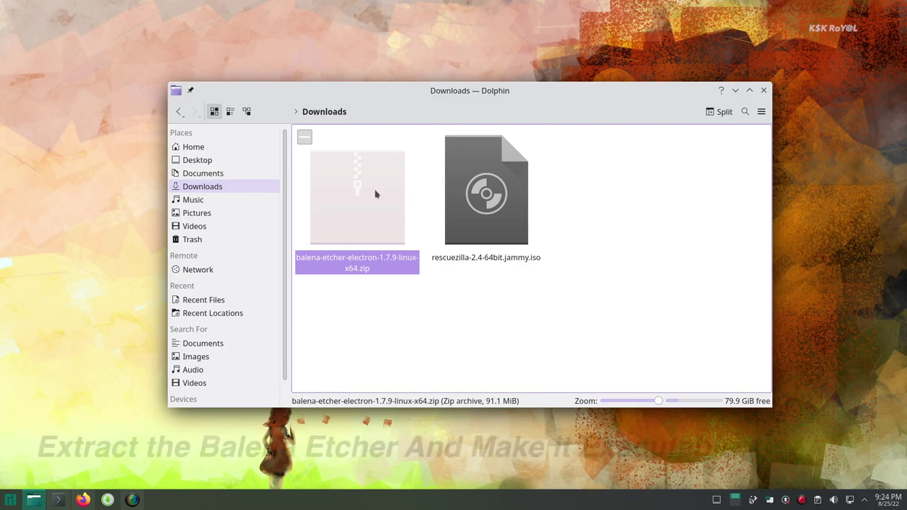
- Extract the balenaEtcher zip into the Downloads folder
right_click(376, 182)
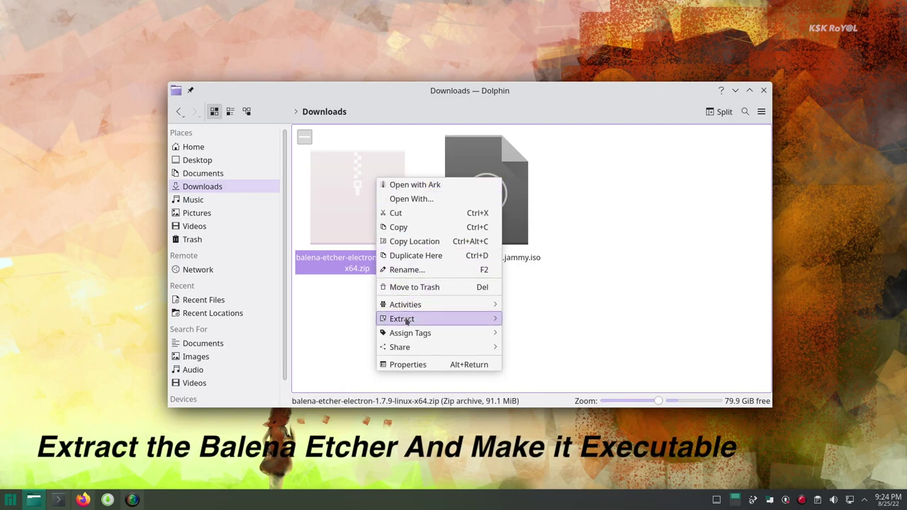
mouse_move(404, 319)
click(555, 320)
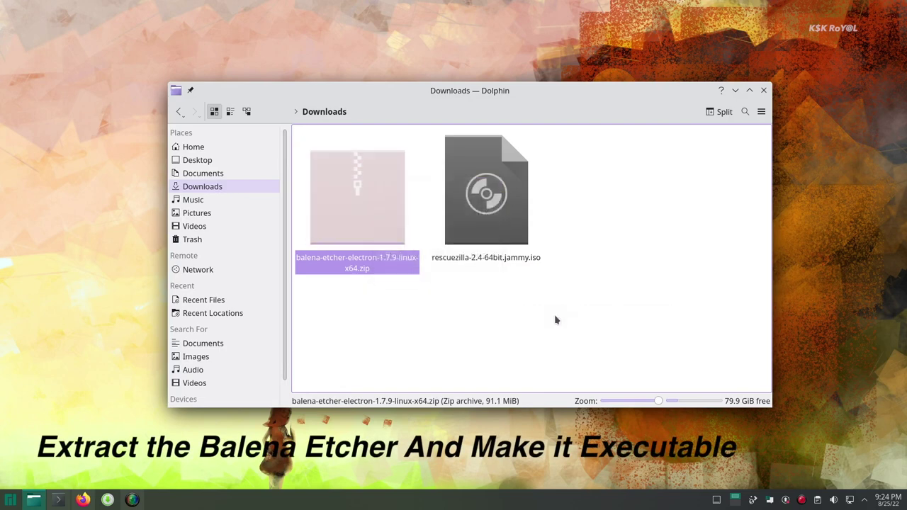
- Make balenaEtcher-1.7.9-x64.AppImage executable in its Permissions and launch it
right_click(477, 148)
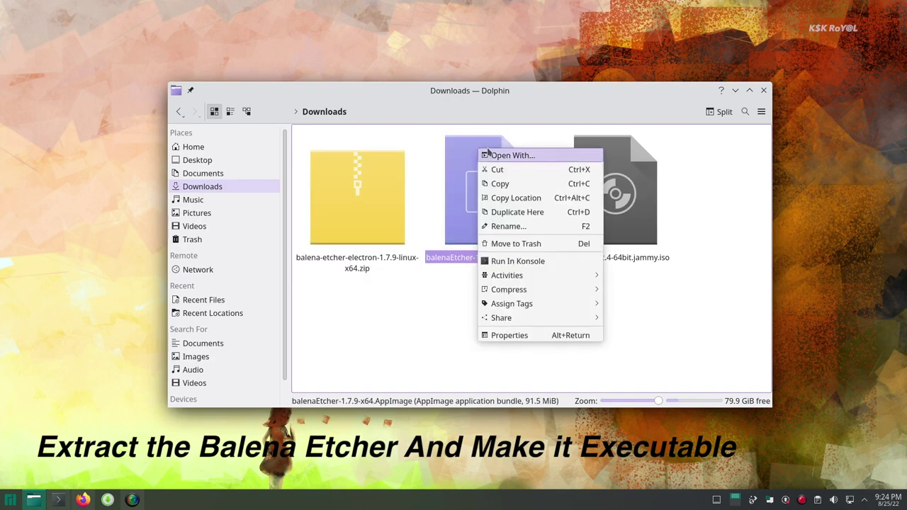
click(516, 342)
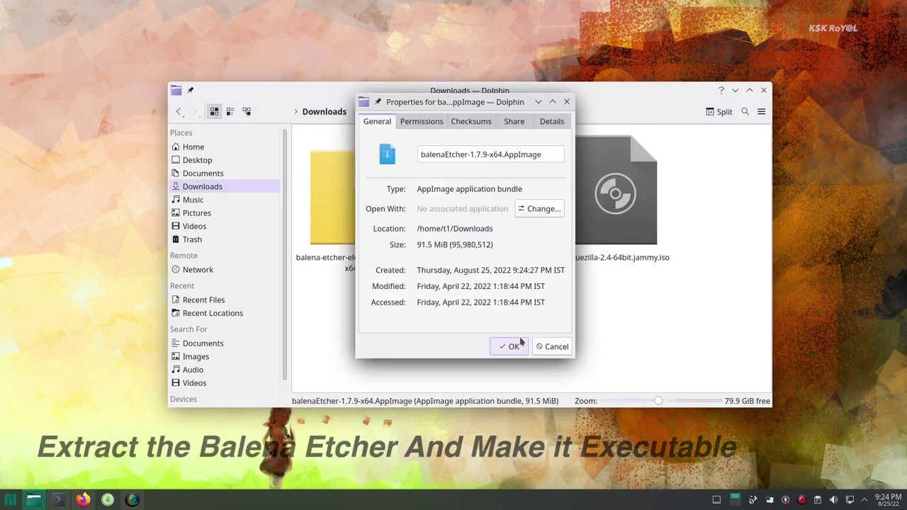
click(425, 122)
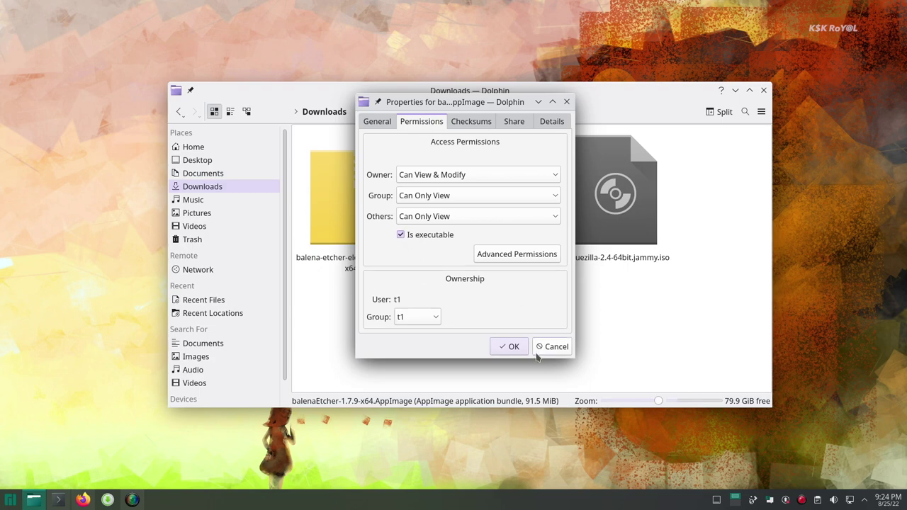
click(511, 346)
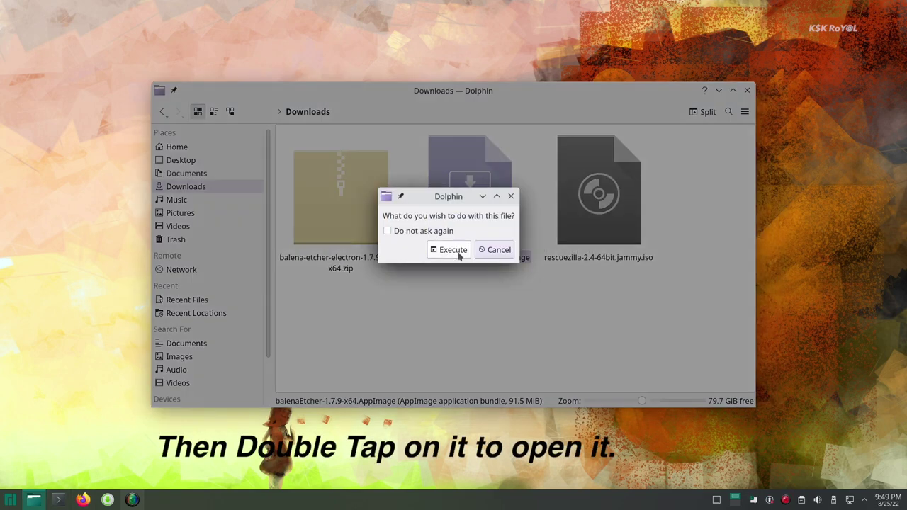
click(459, 254)
click(719, 91)
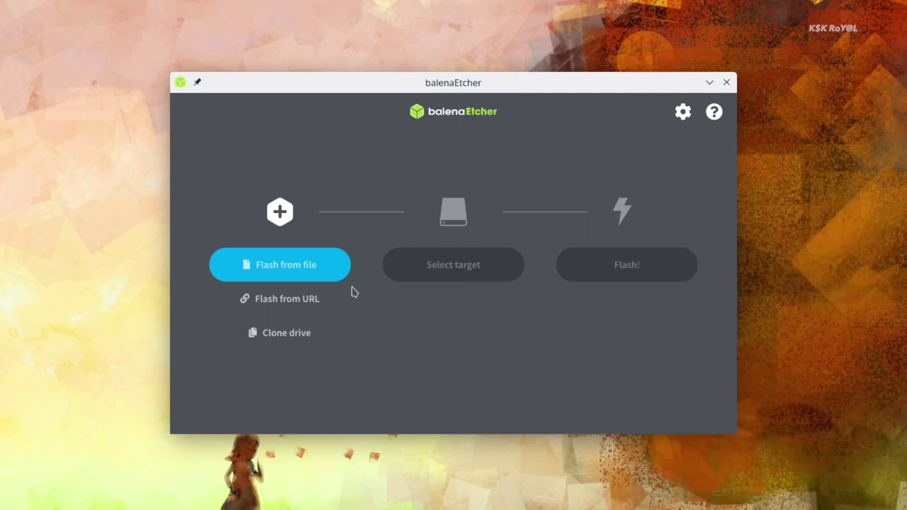
- Select rescuezilla-2.4-64bit.jammy.iso as the image and the 31.1 GB Mass Storage Device as target
click(315, 265)
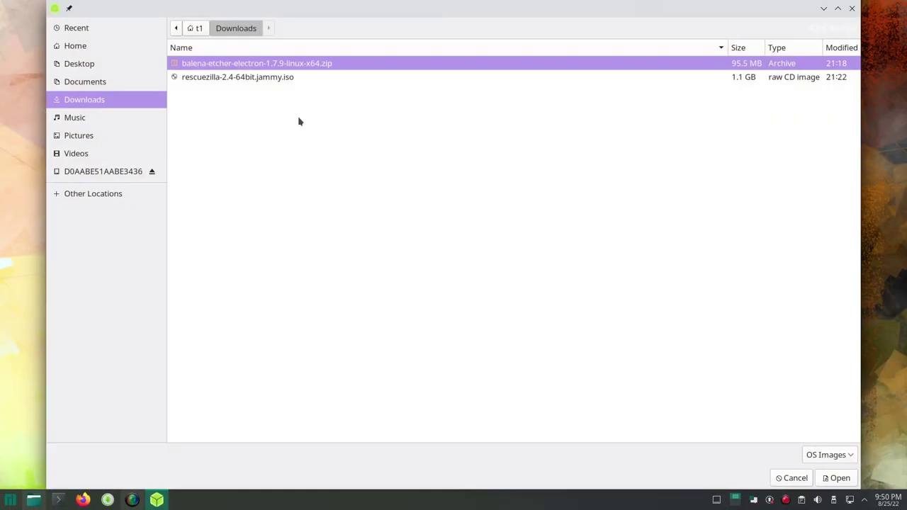
click(256, 79)
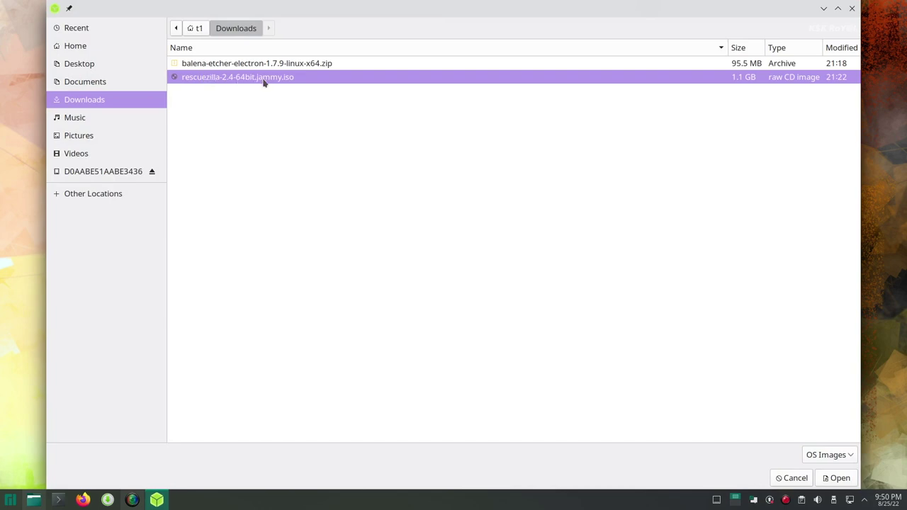
click(855, 479)
click(448, 268)
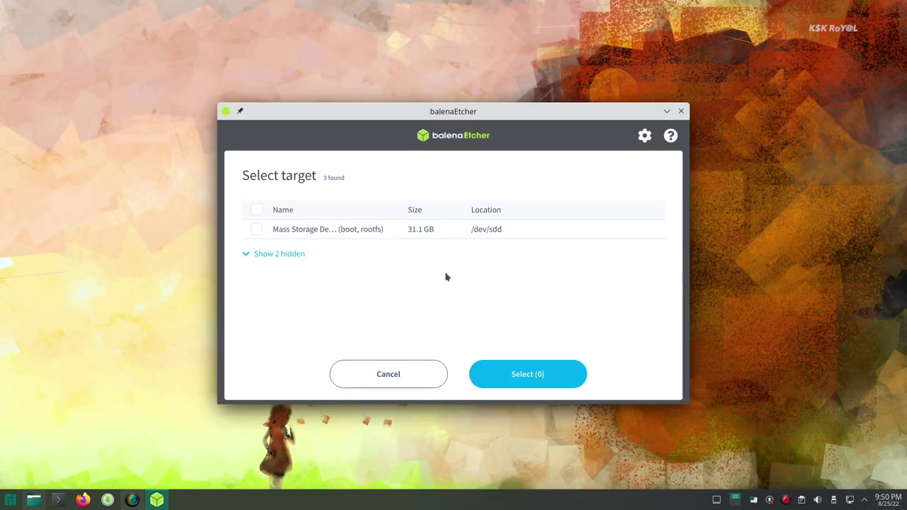
click(257, 229)
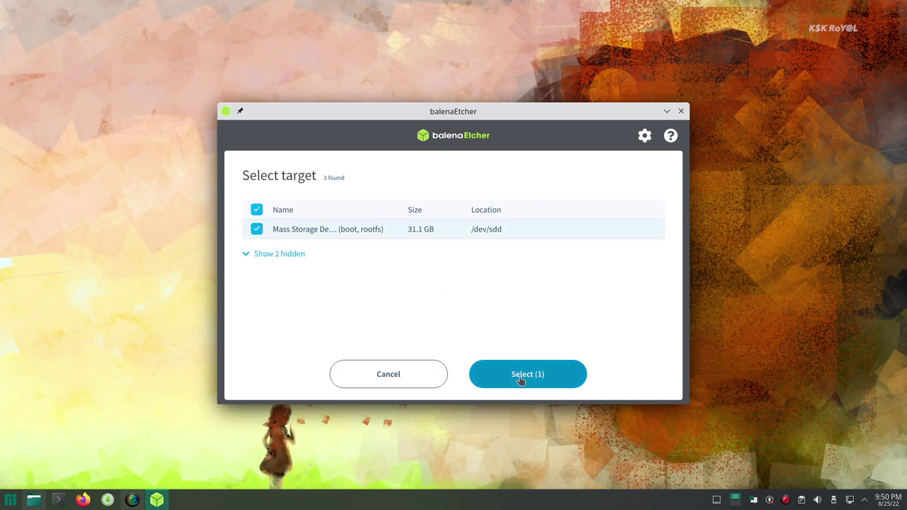
click(521, 380)
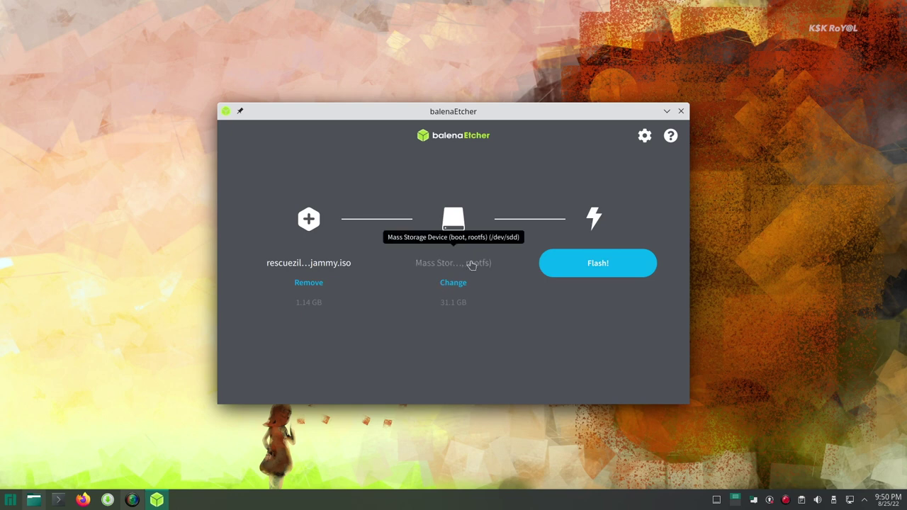
- Start flashing and authenticate with the administrator password
click(632, 272)
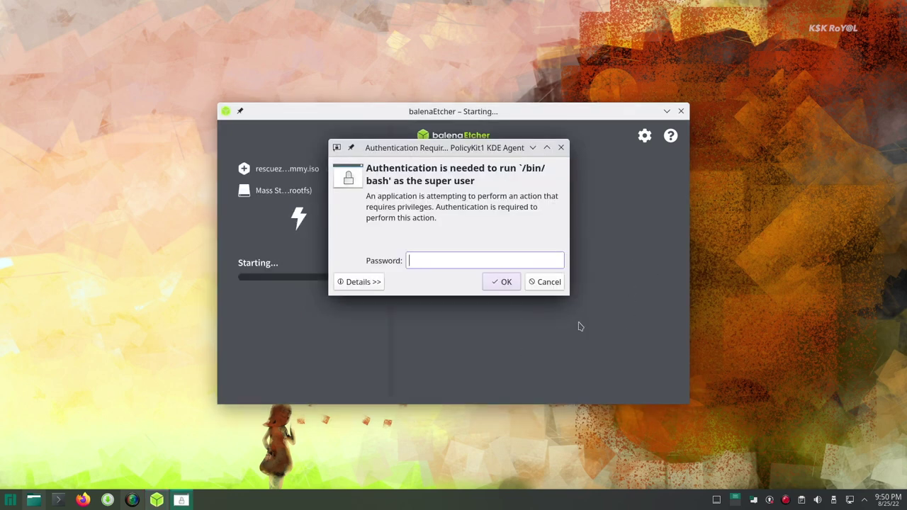
text(*****)
key(Return)
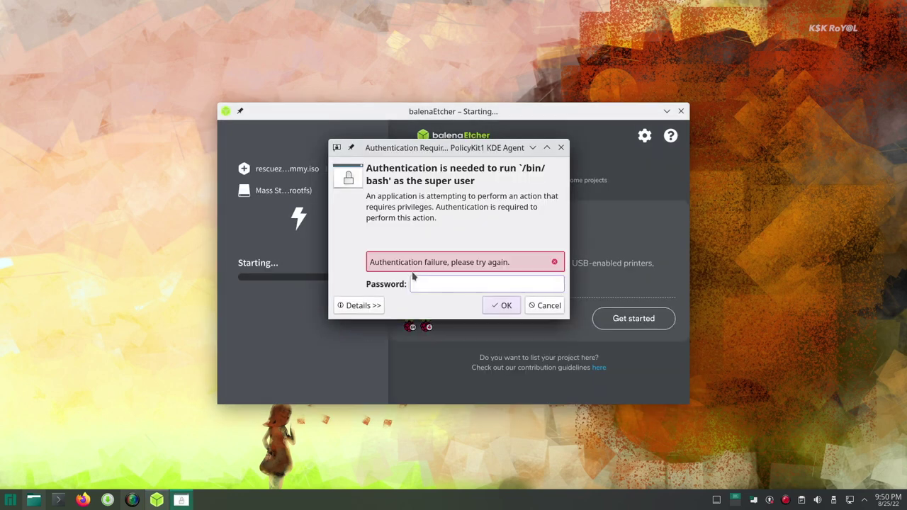
text(**)
key(Return)
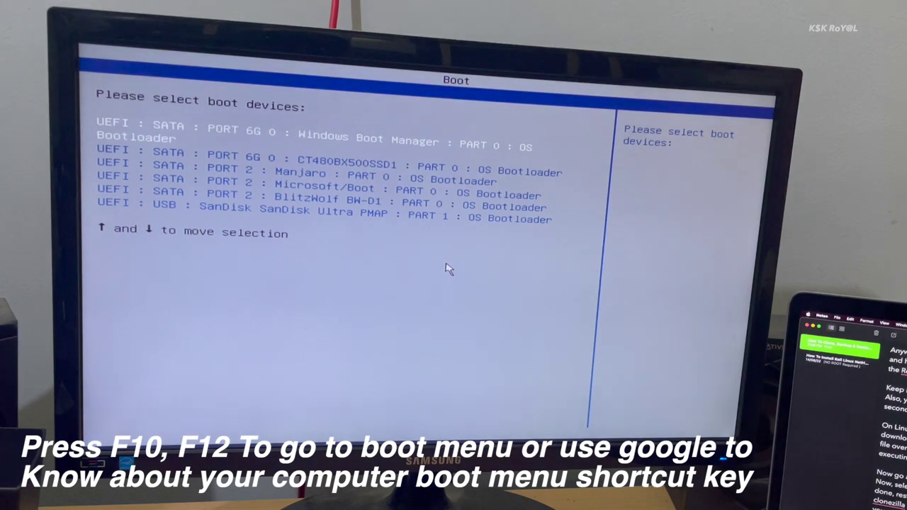
- Boot from the SanDisk USB entry, choose English, and start Graphical fallback mode
key(Down)
key(Down)
key(Down)
key(Down)
key(Down)
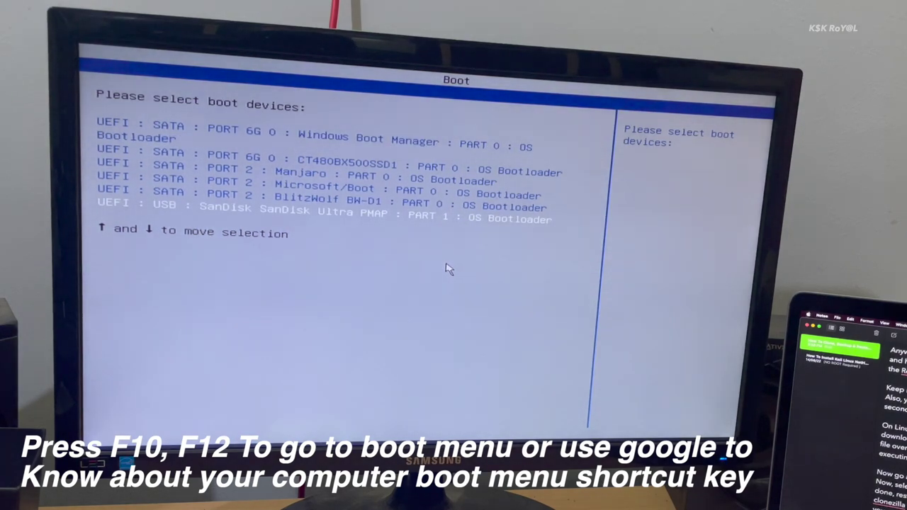
key(Return)
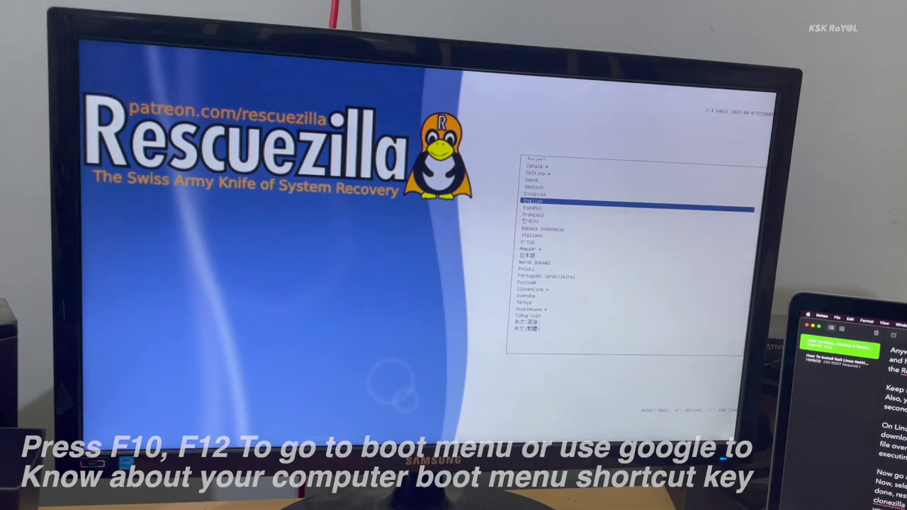
key(Return)
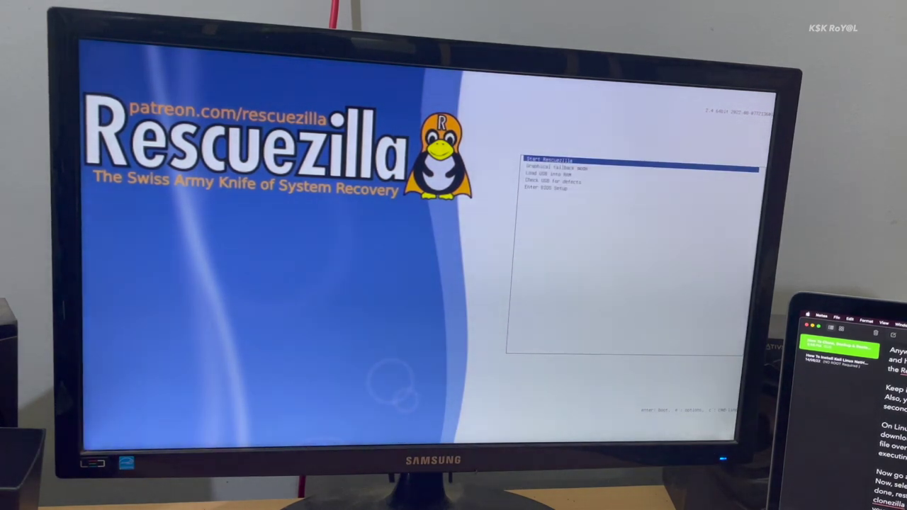
key(Down)
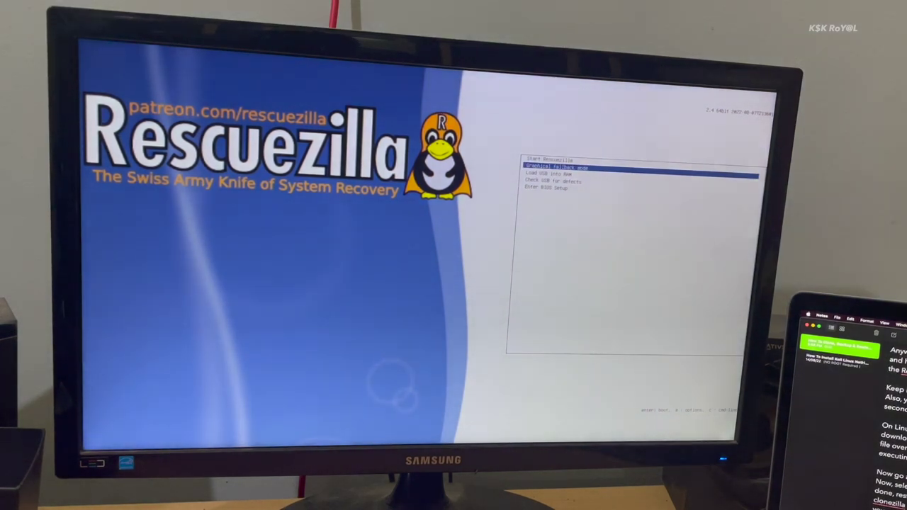
key(Down)
key(Up)
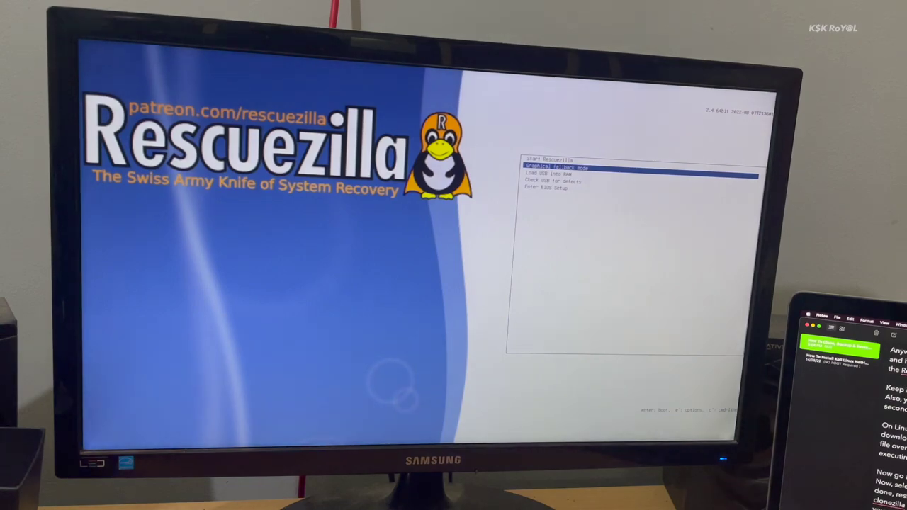
key(Return)
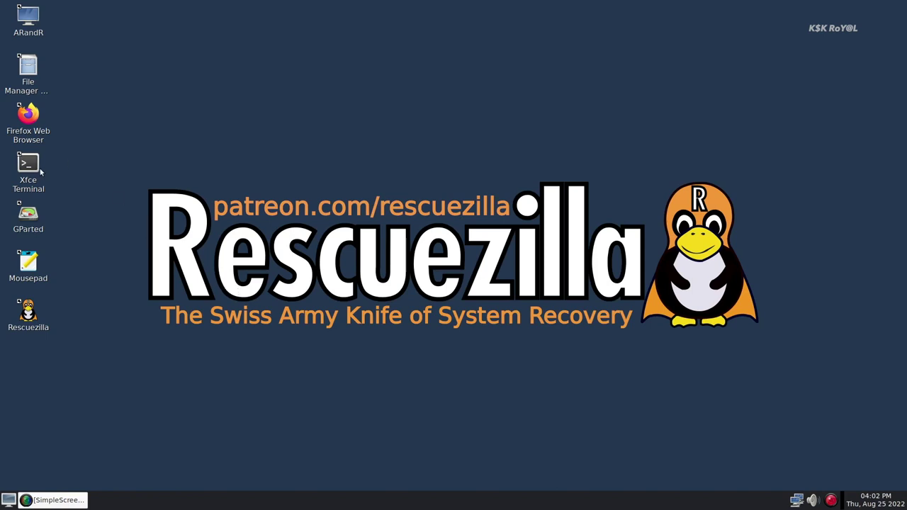
- Open the file manager at the home folder and close it again
right_click(208, 122)
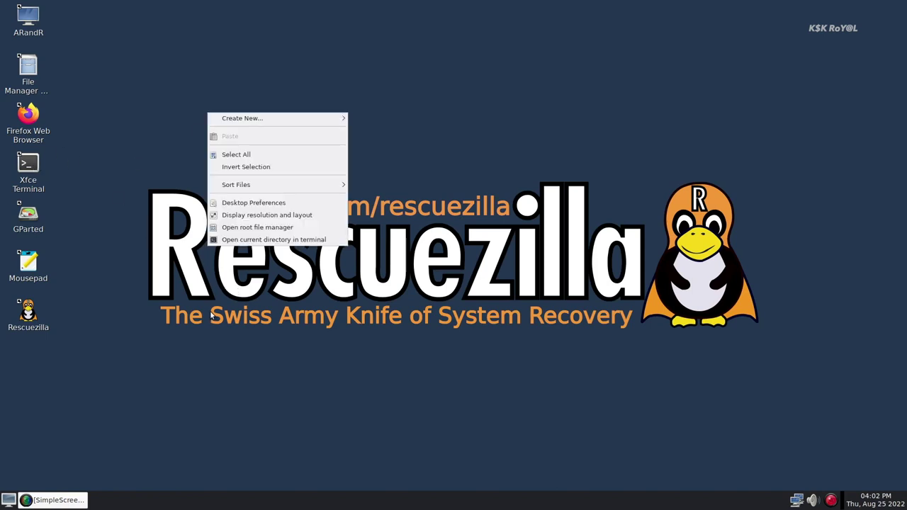
click(210, 315)
double_click(29, 71)
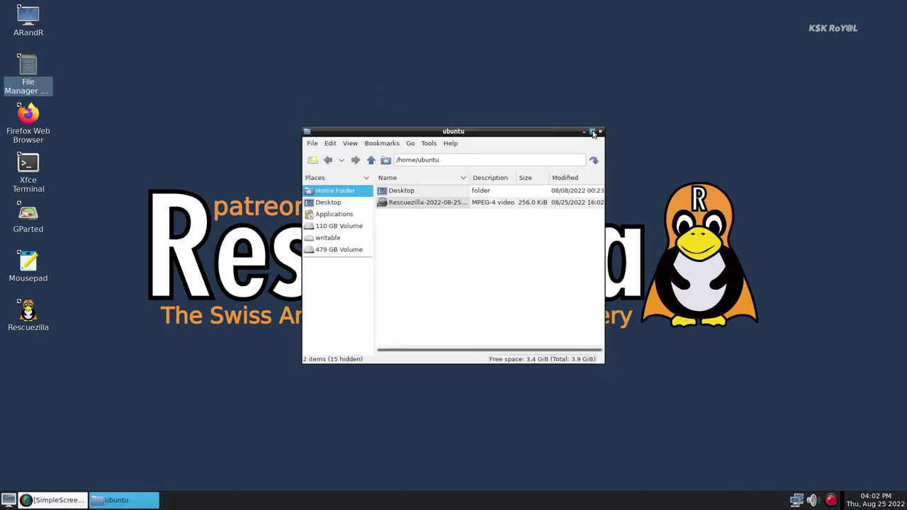
click(600, 131)
- In a root terminal, run cat /etc/lsb-release and highlight the Ubuntu 22.04 lines
double_click(36, 181)
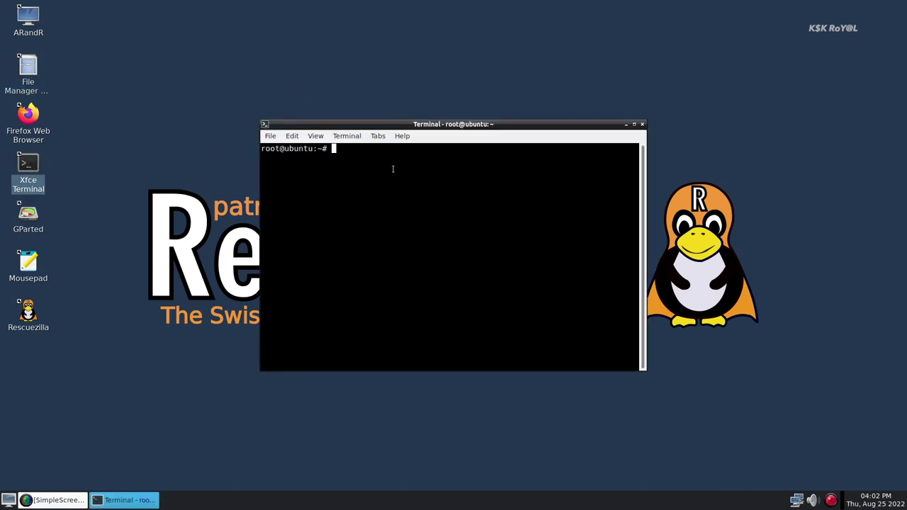
text(cat /etc/lsb-release)
key(Return)
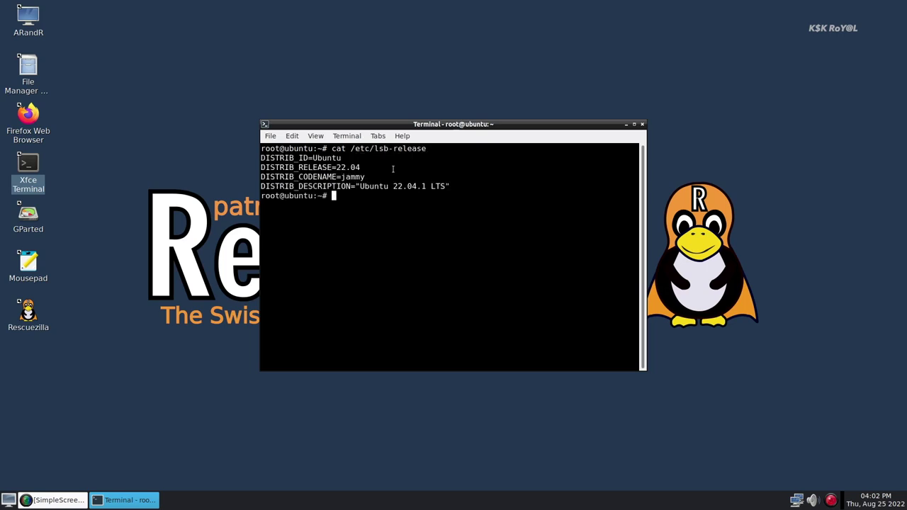
drag(449, 184, 263, 157)
click(335, 178)
double_click(325, 157)
double_click(343, 167)
click(352, 179)
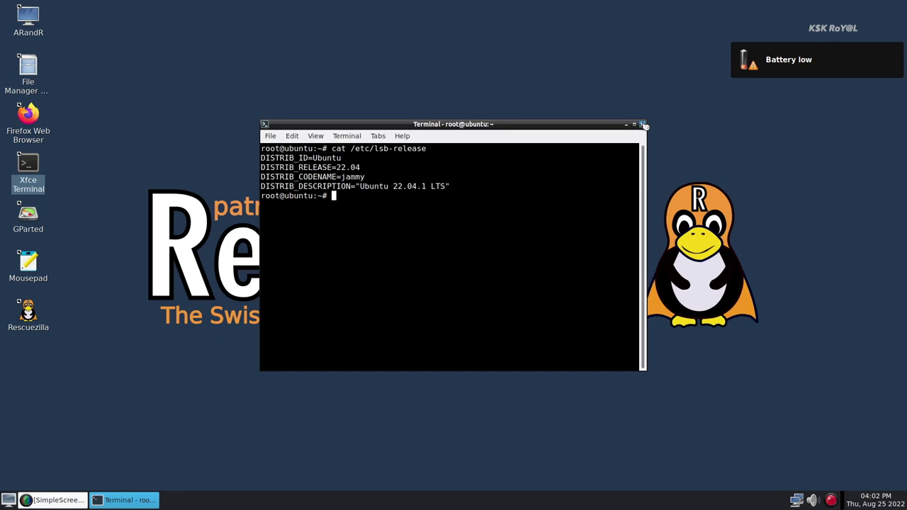
- Run fdisk -l and highlight the Transcend disk /dev/sdd and its 111.8 GiB size
key(ctrl+l)
text(fdisk -l)
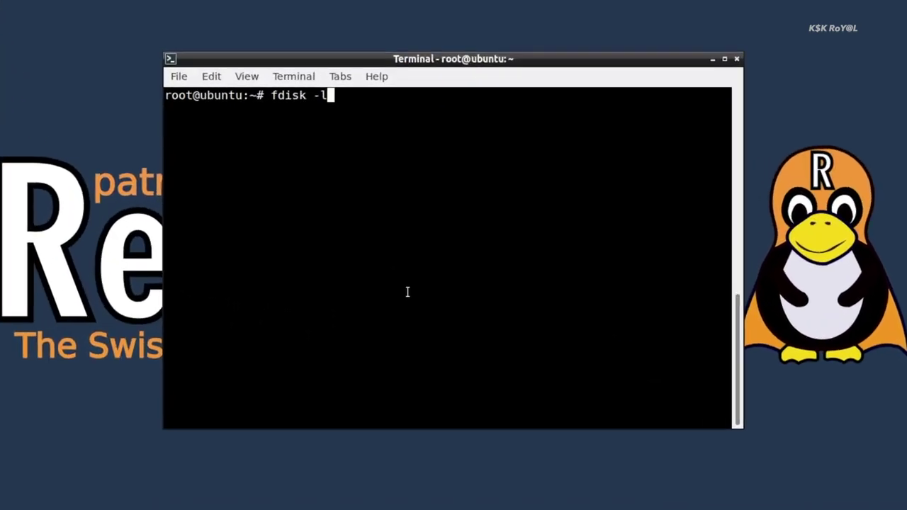
key(Return)
scroll(389, 384, up, 1)
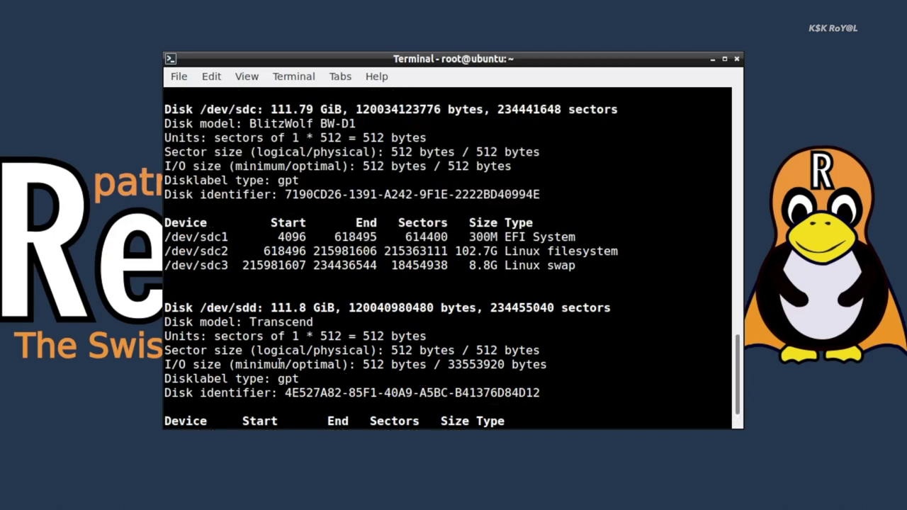
scroll(275, 361, down, 1)
triple_click(275, 282)
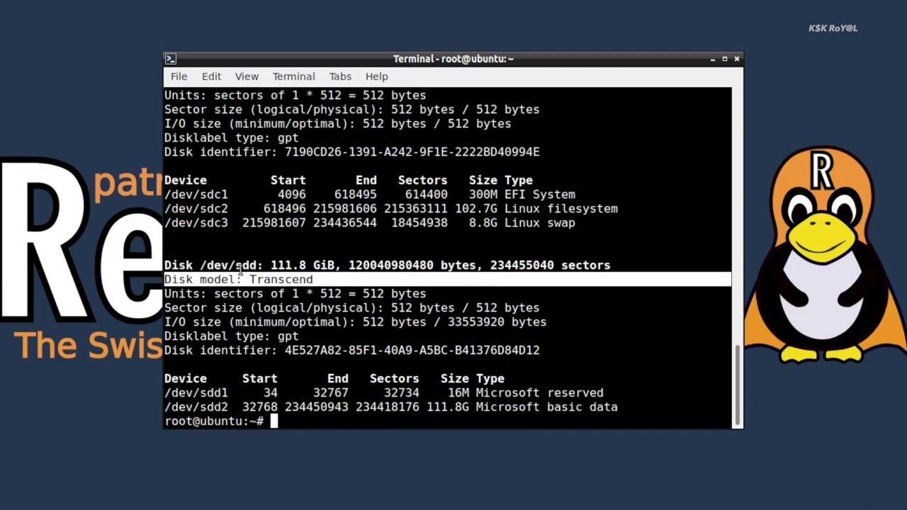
drag(240, 268, 333, 265)
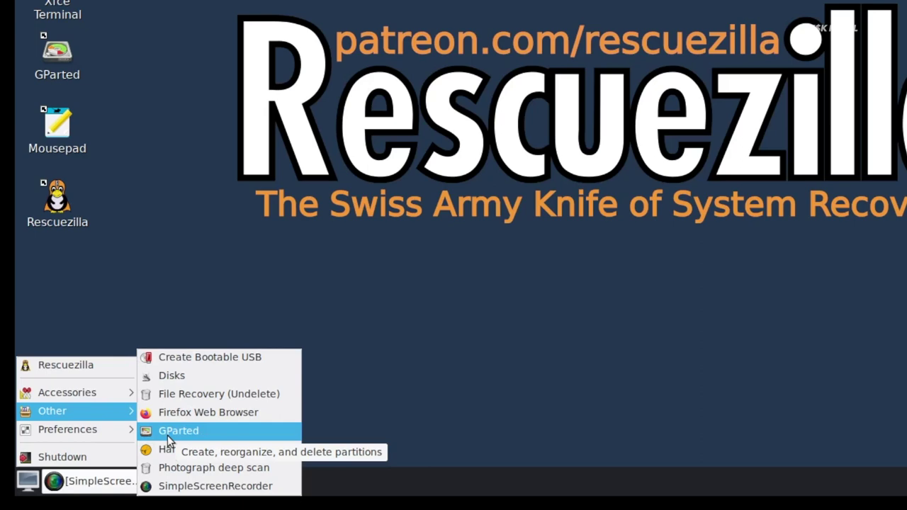
- Launch GParted and switch to the 111.80 GiB drive /dev/sdd
click(167, 434)
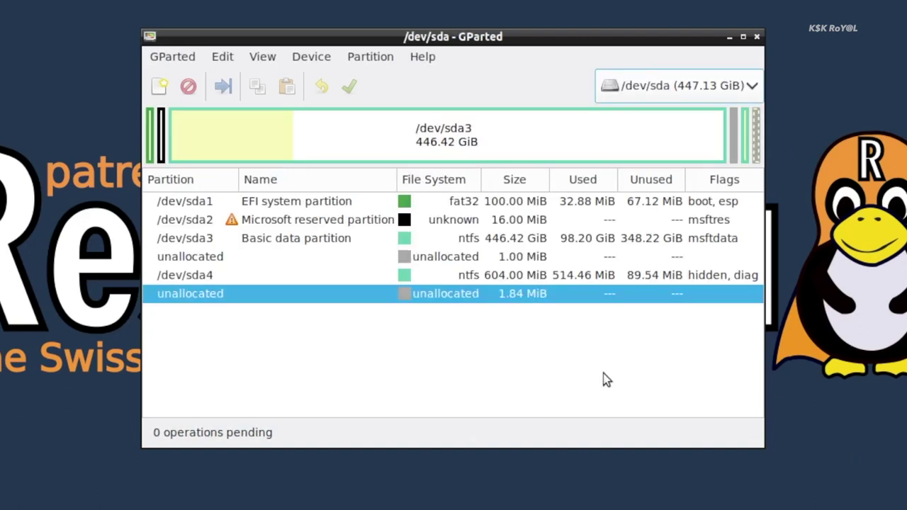
click(709, 87)
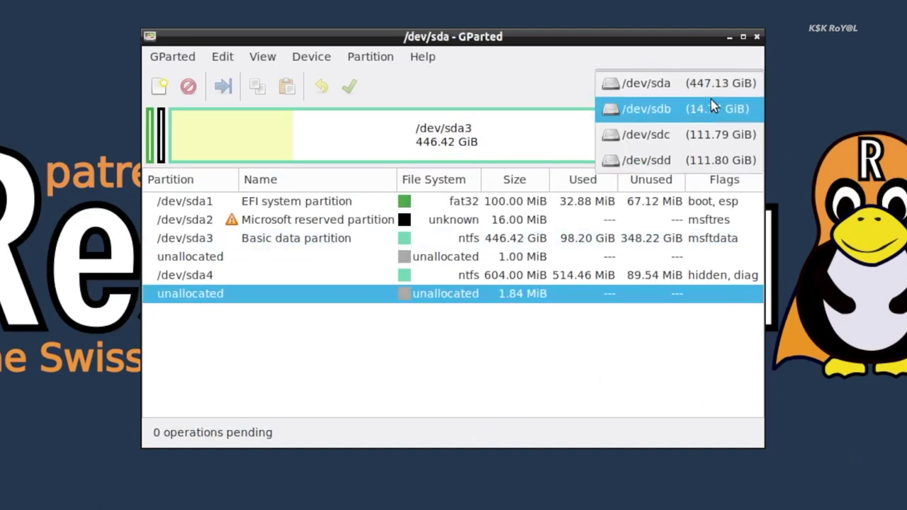
click(675, 159)
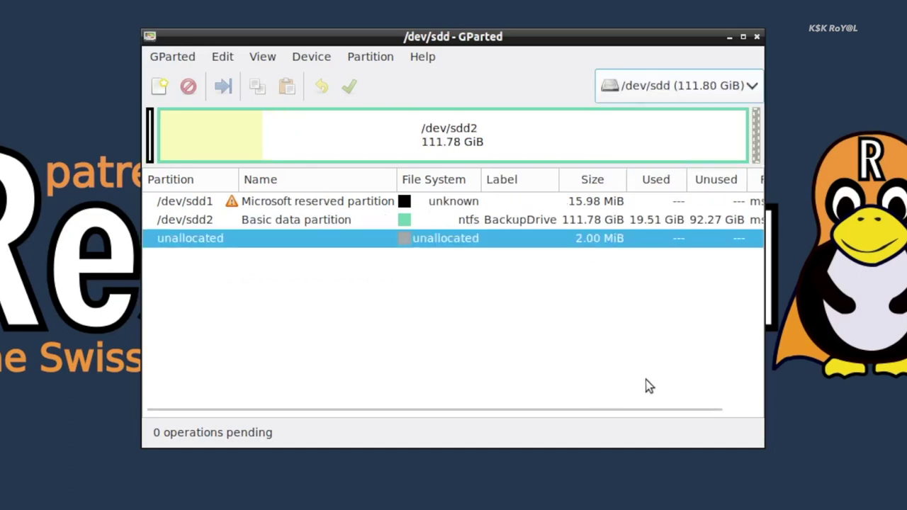
click(512, 202)
click(510, 221)
- Create a new gpt partition table on /dev/sdd, erasing the disk
click(311, 57)
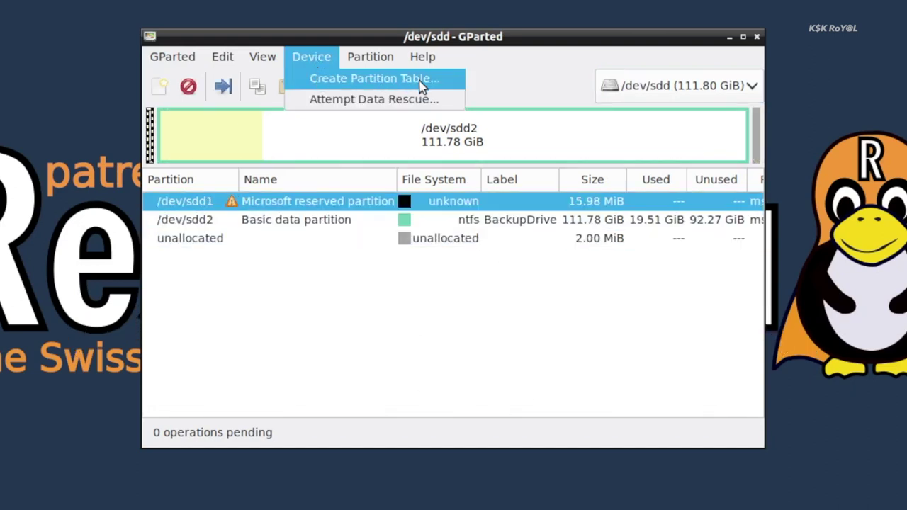
click(438, 80)
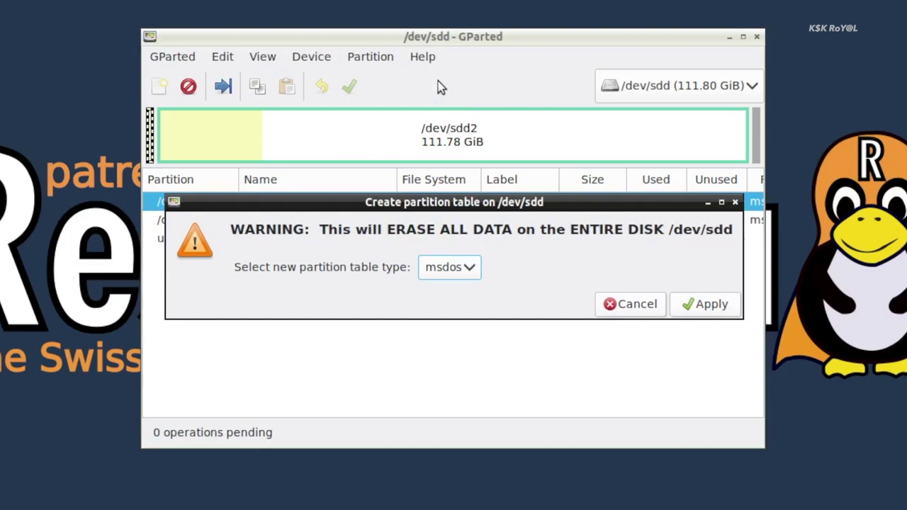
click(469, 272)
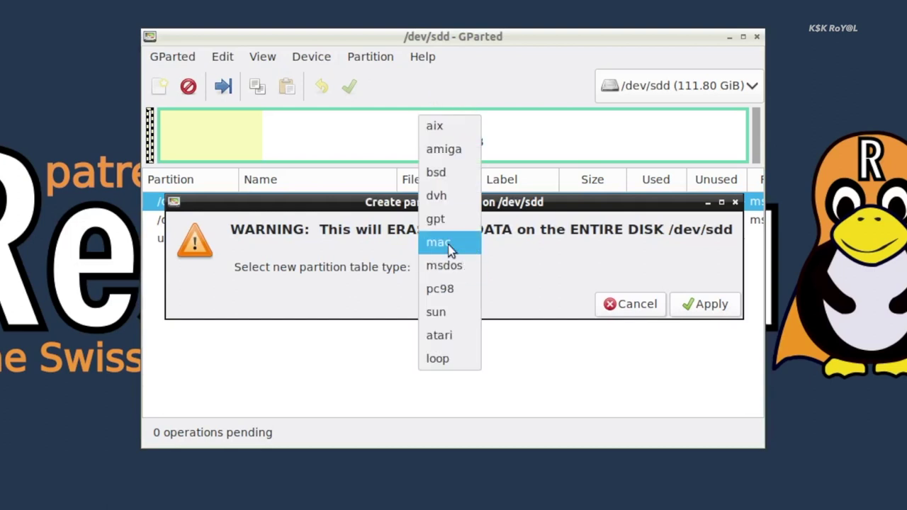
click(453, 221)
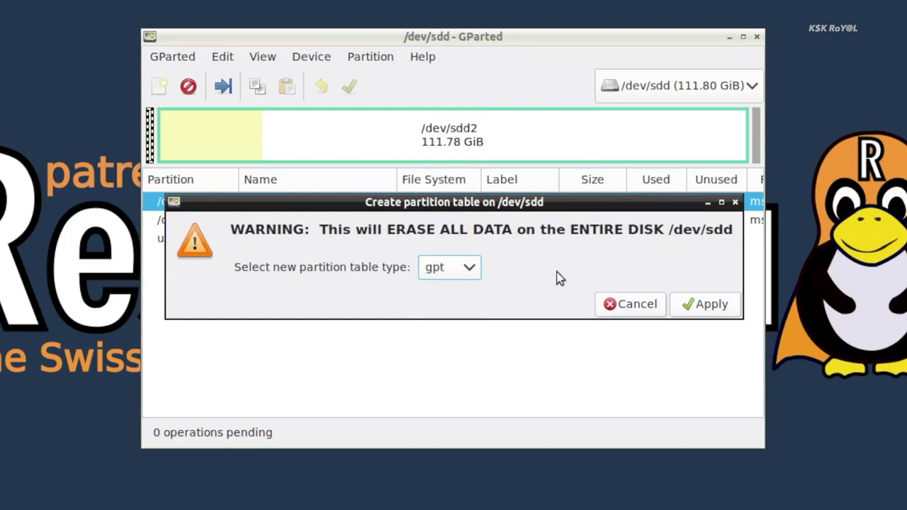
click(706, 308)
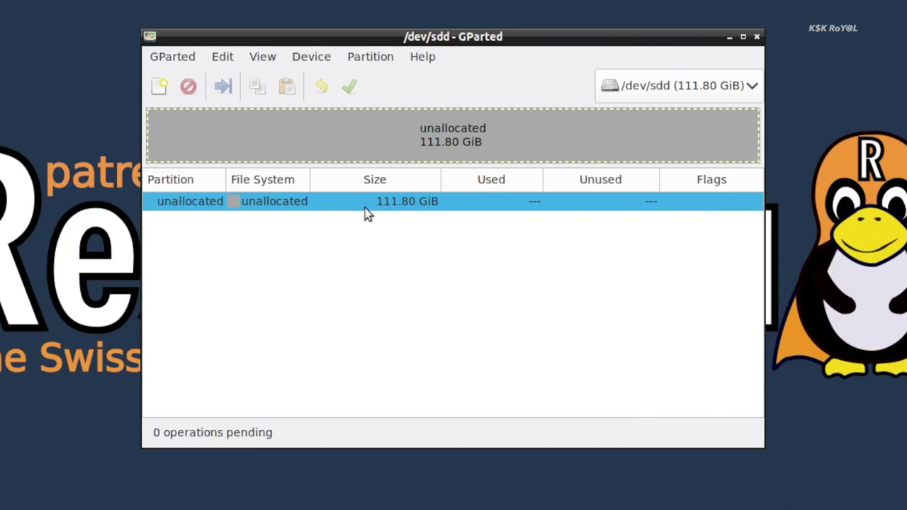
- Queue a new NTFS partition filling all the unallocated space on /dev/sdd
right_click(366, 208)
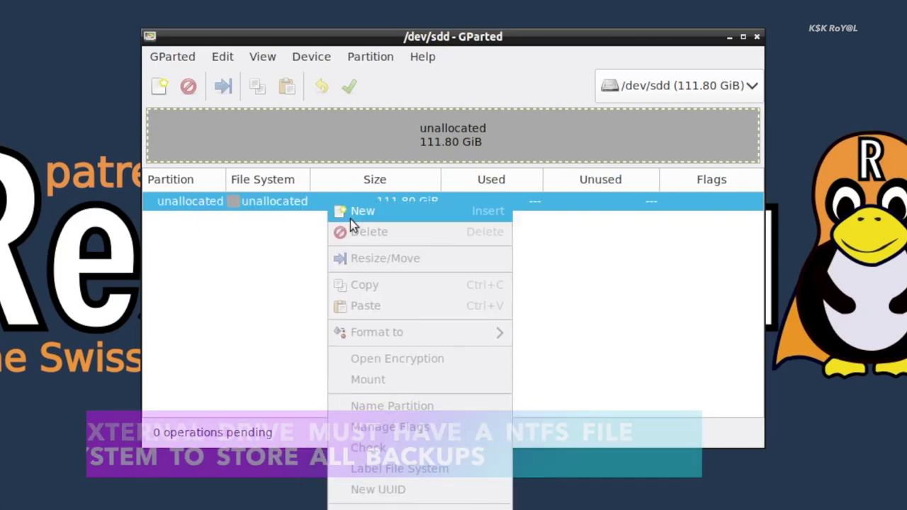
click(386, 214)
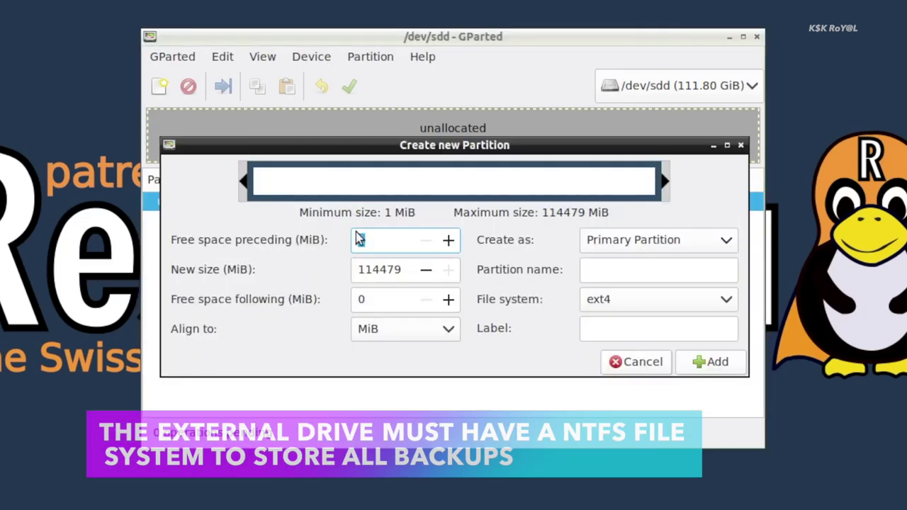
click(640, 305)
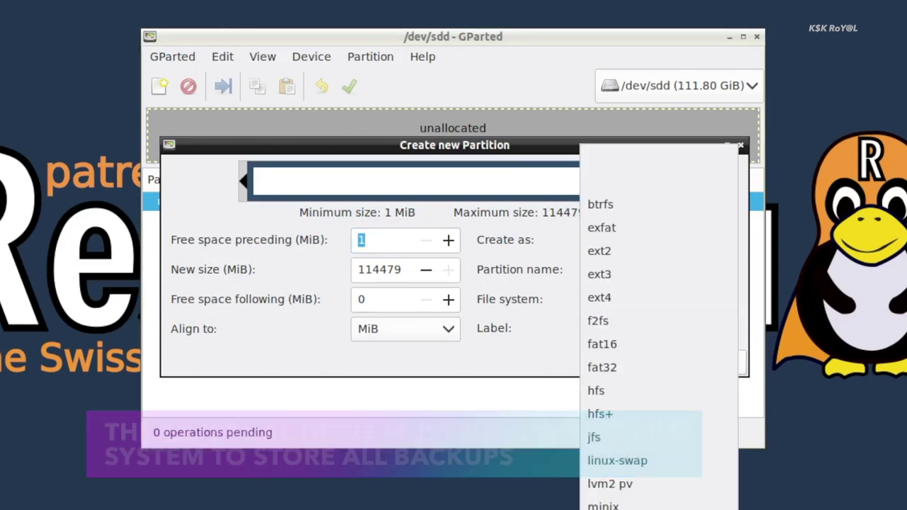
click(609, 490)
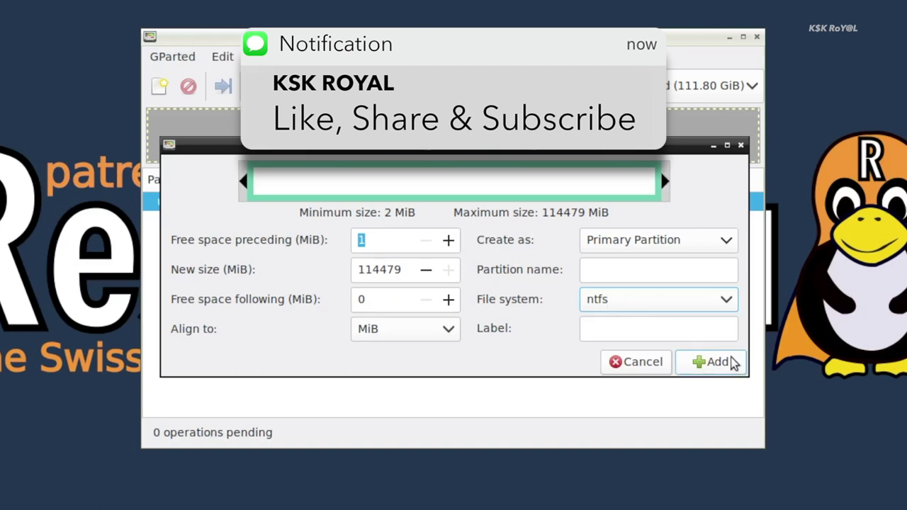
click(716, 362)
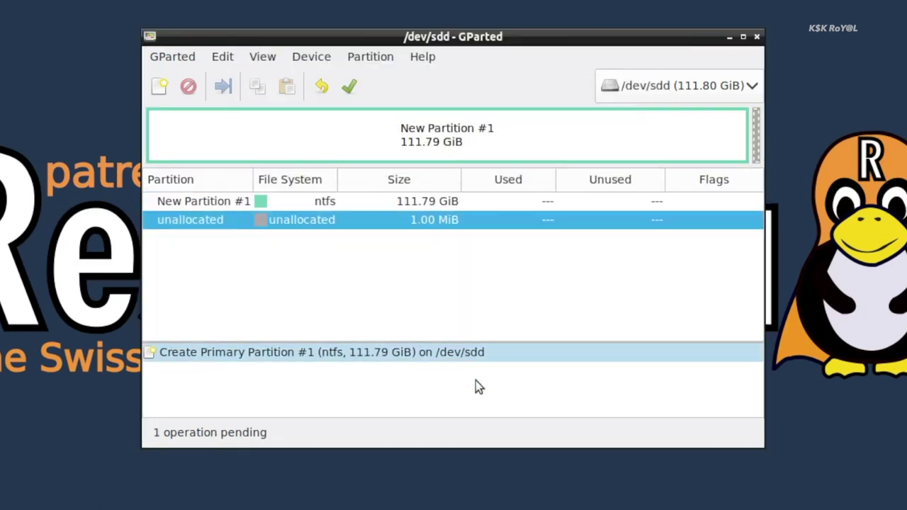
- Apply the pending partition operation and view its progress details
click(349, 91)
click(555, 302)
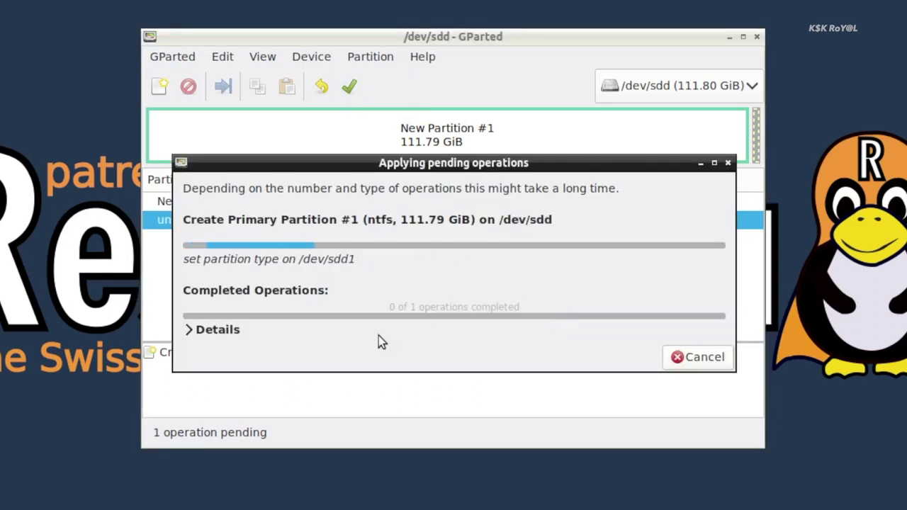
click(190, 329)
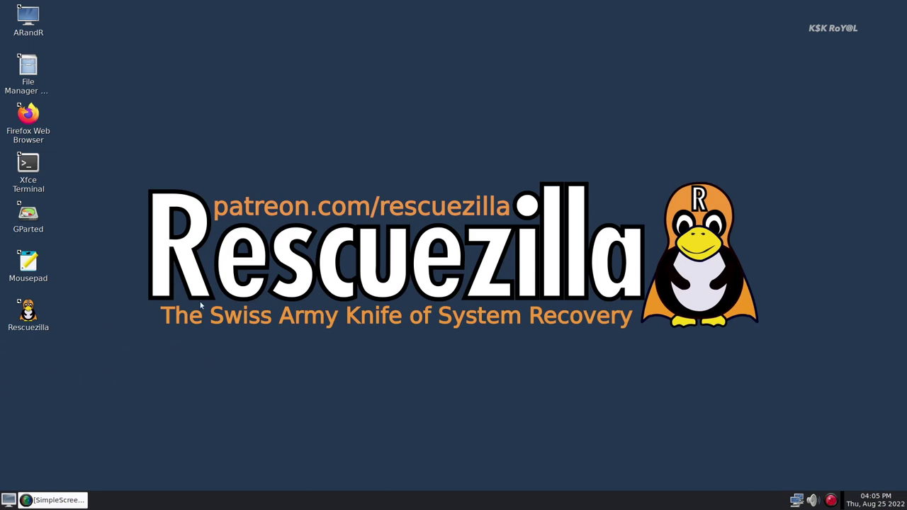
- Launch Rescuezilla from its desktop icon and start the Clone wizard
drag(35, 321, 314, 105)
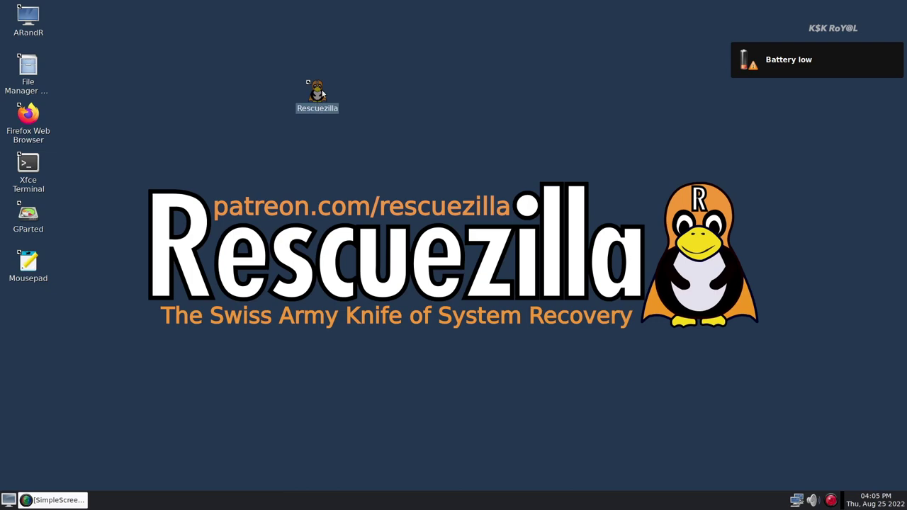
double_click(319, 96)
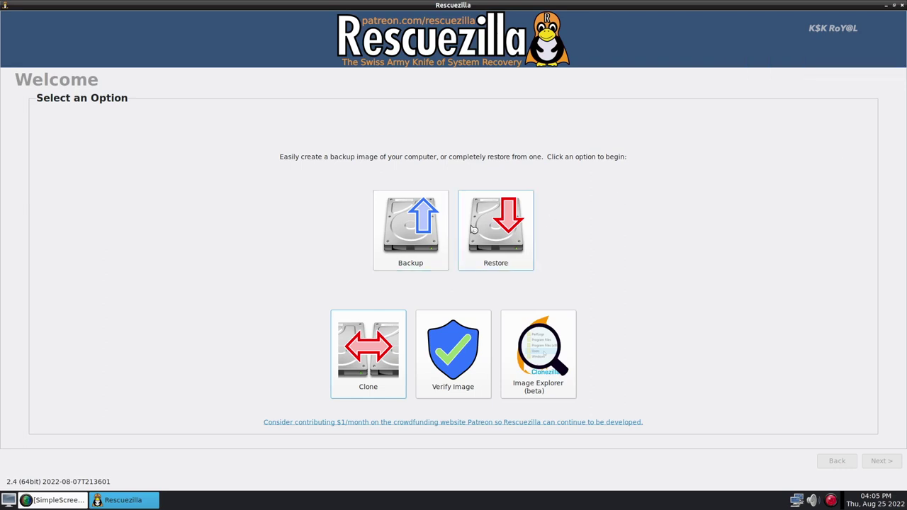
click(377, 356)
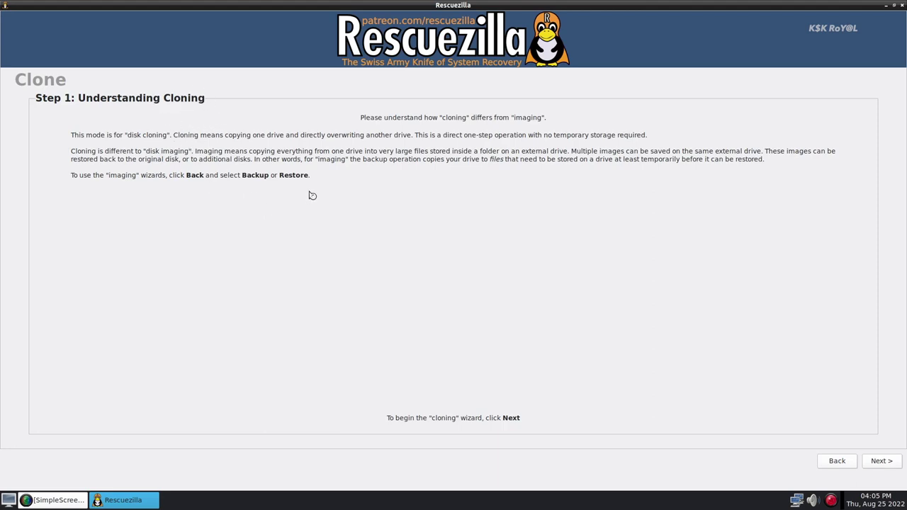
- Set the BlitzWolf Manjaro drive as clone source and the StoreJet Transcend as destination
click(883, 461)
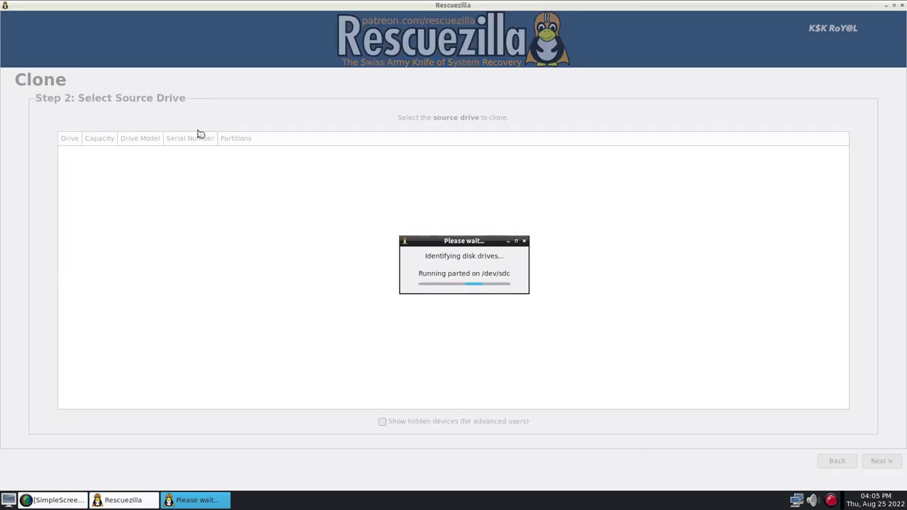
click(204, 186)
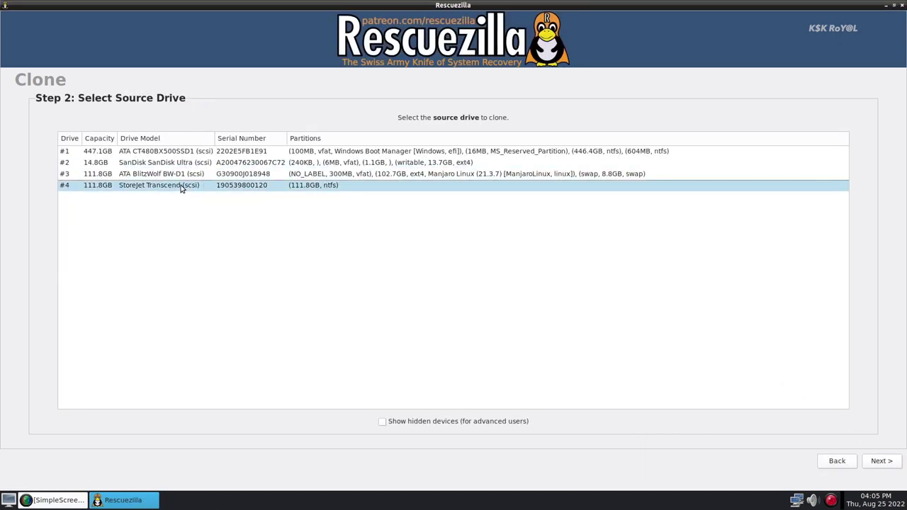
click(180, 175)
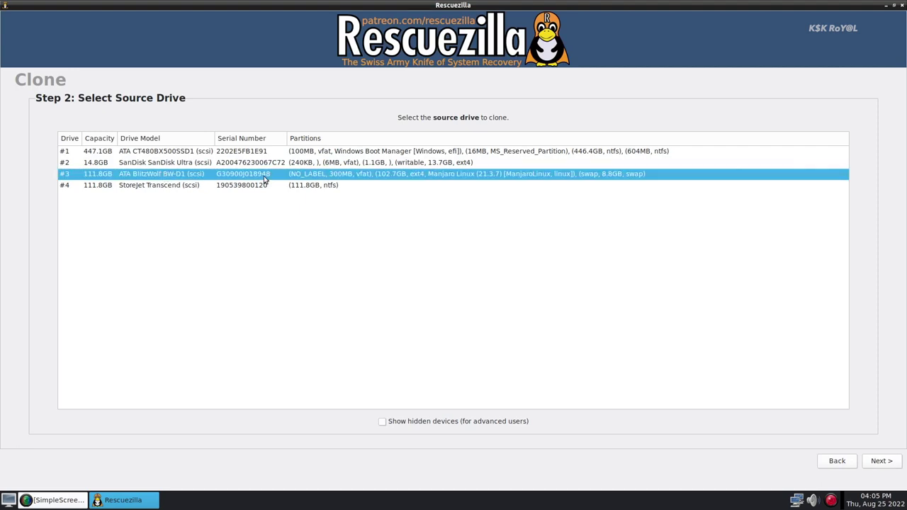
click(879, 458)
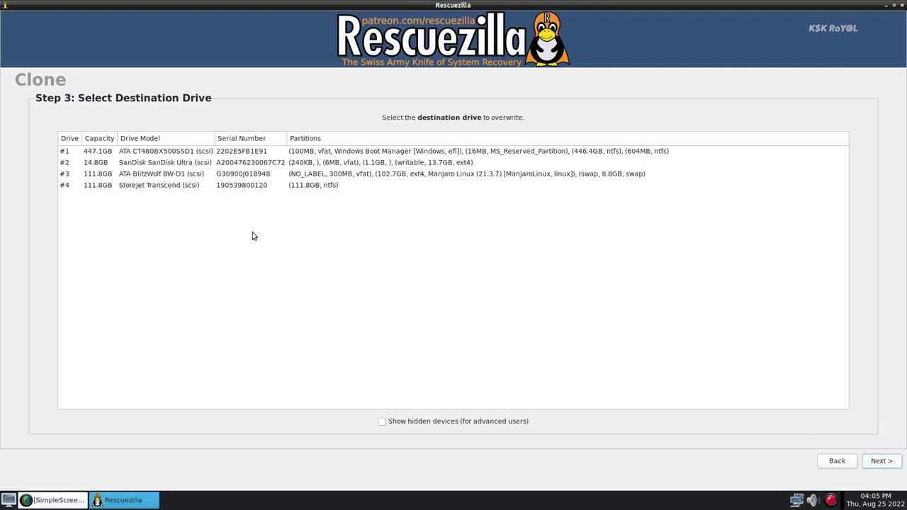
click(170, 187)
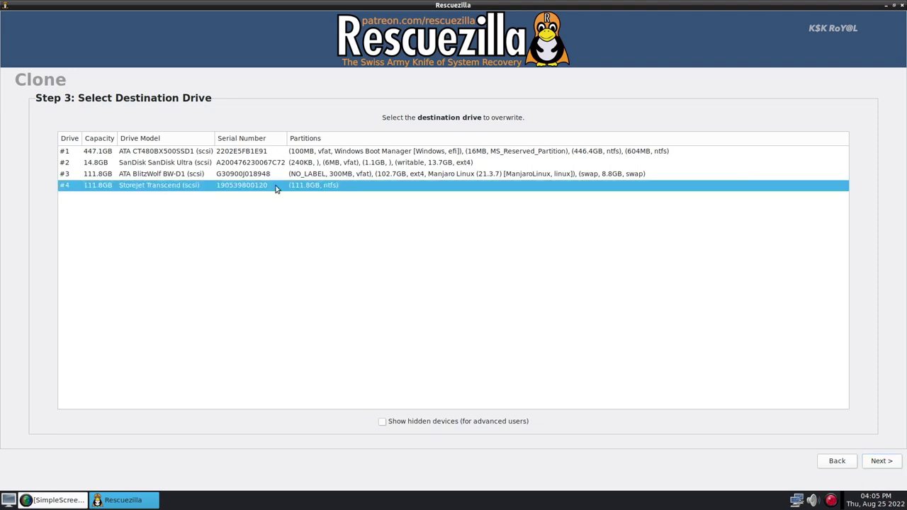
click(888, 459)
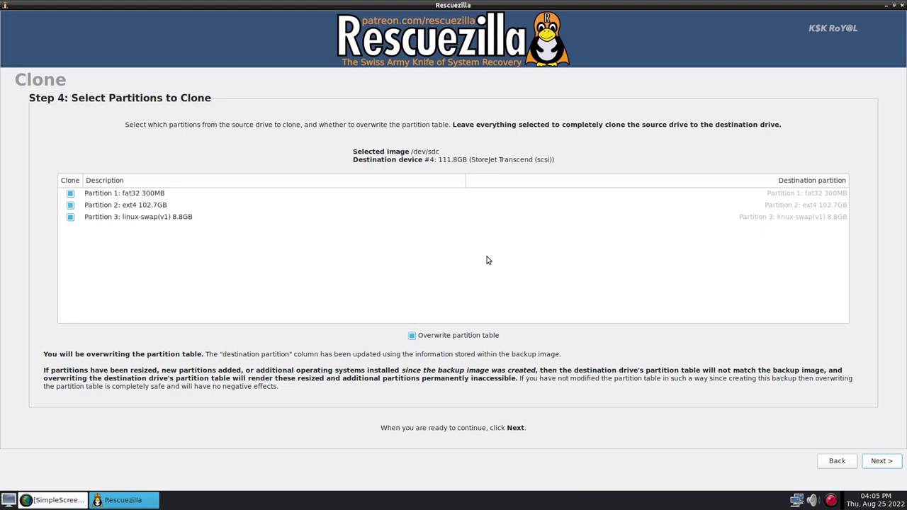
- Step back through the Clone wizard to the Welcome screen
click(487, 217)
click(837, 462)
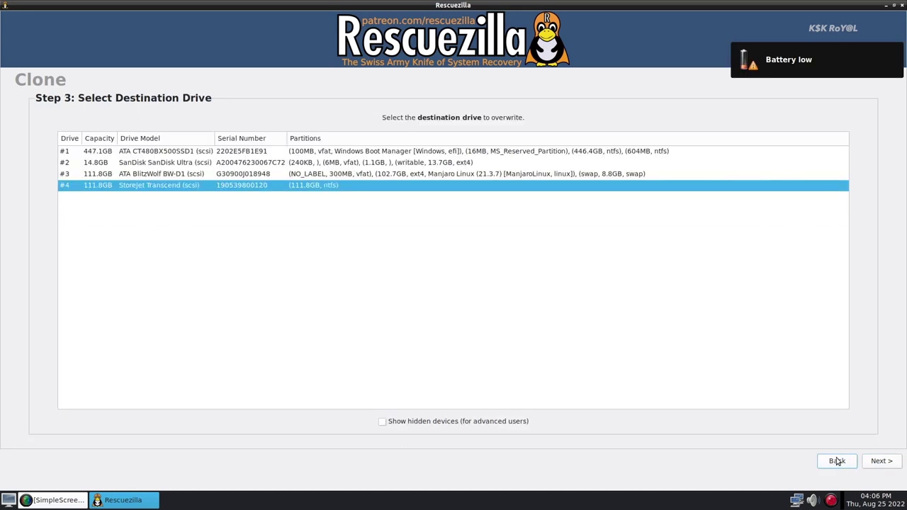
click(837, 462)
click(836, 462)
click(835, 462)
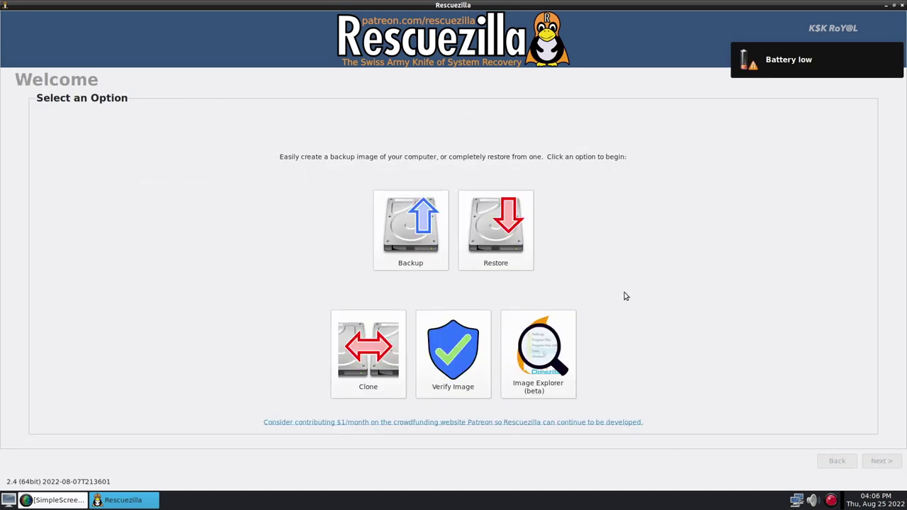
- Back up the BlitzWolf Manjaro drive, excluding its 8.8GB swap Partition 3
click(433, 240)
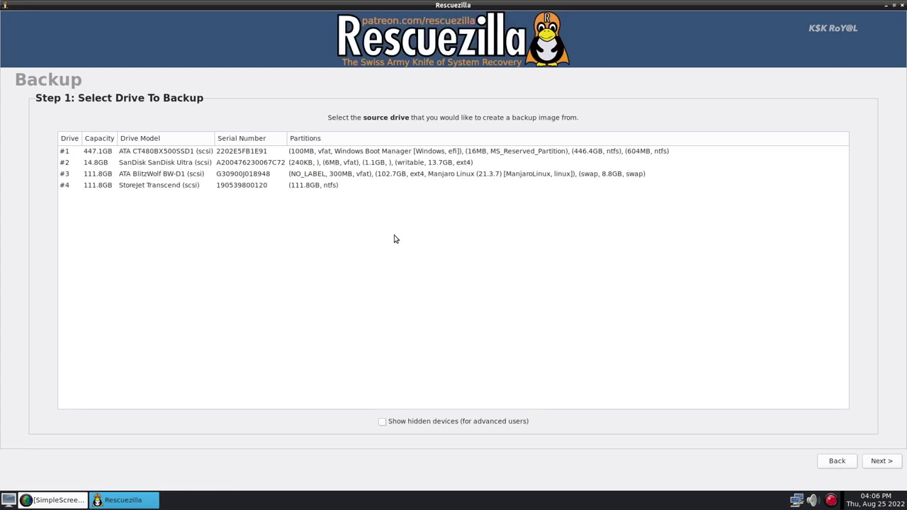
click(448, 175)
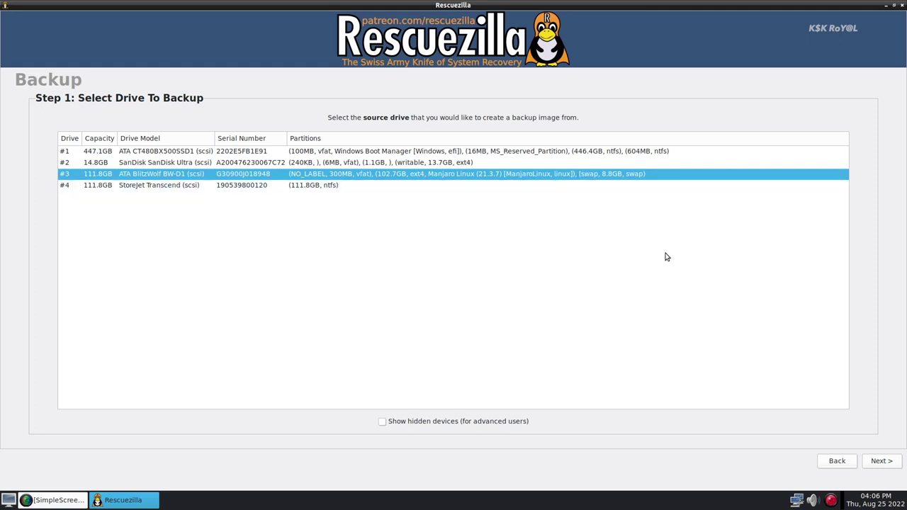
click(882, 461)
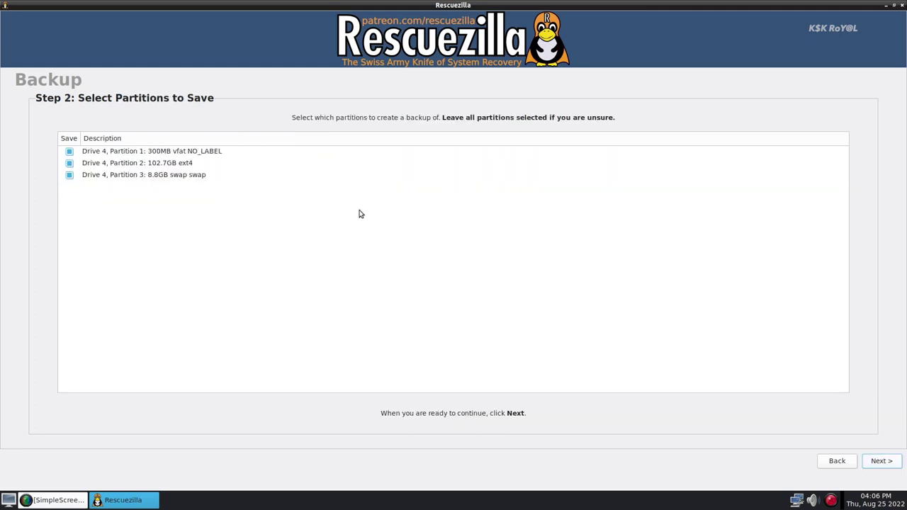
click(204, 177)
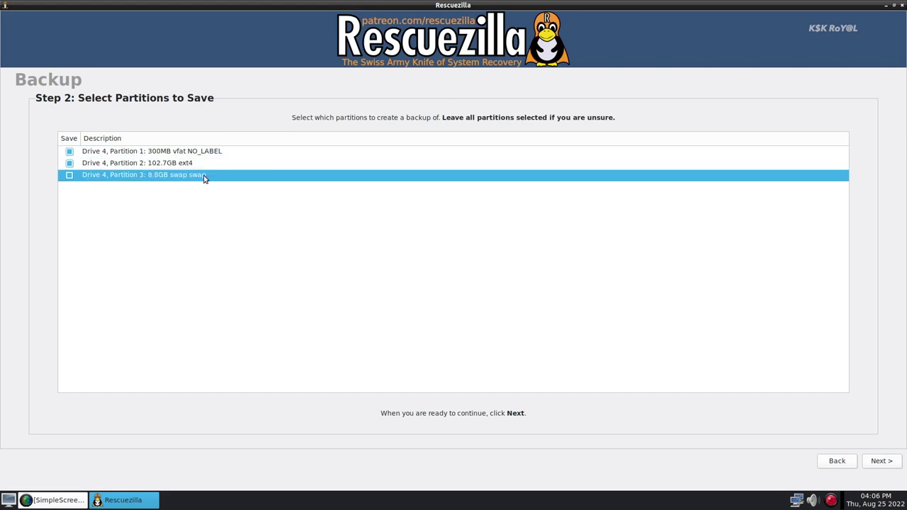
click(882, 460)
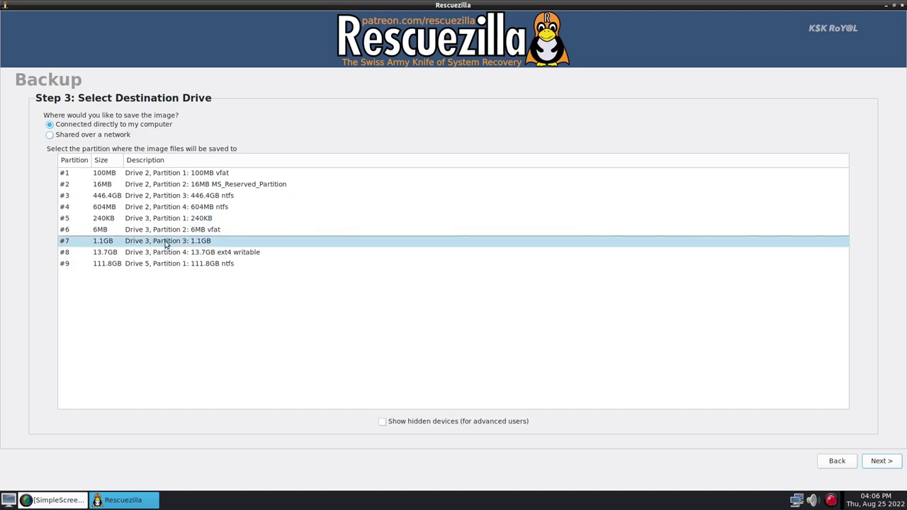
- Save the image on the 111.8GB NTFS partition in a new LinuxImages folder
click(137, 270)
click(882, 461)
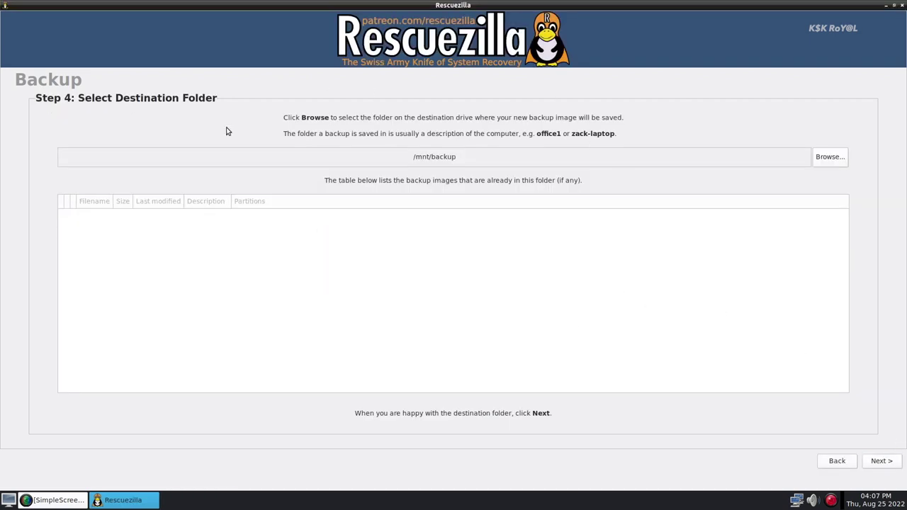
click(844, 163)
click(724, 61)
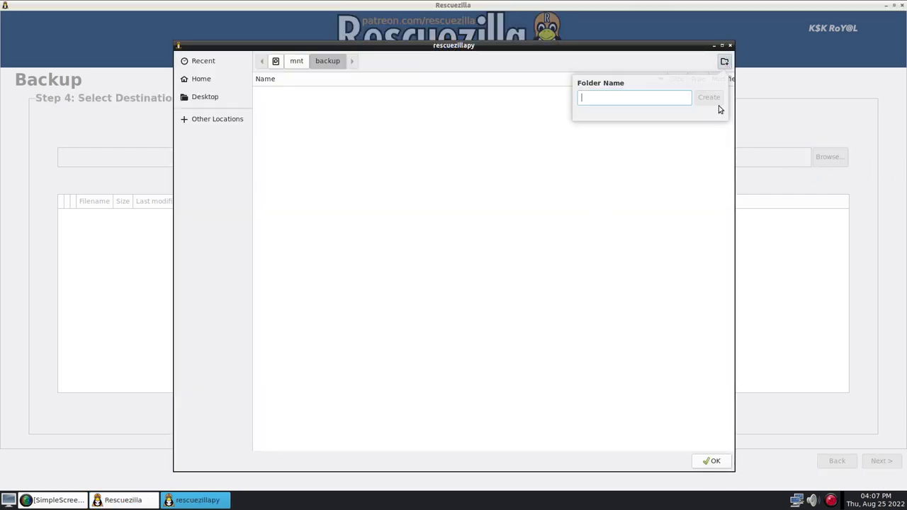
text(LinuxImages)
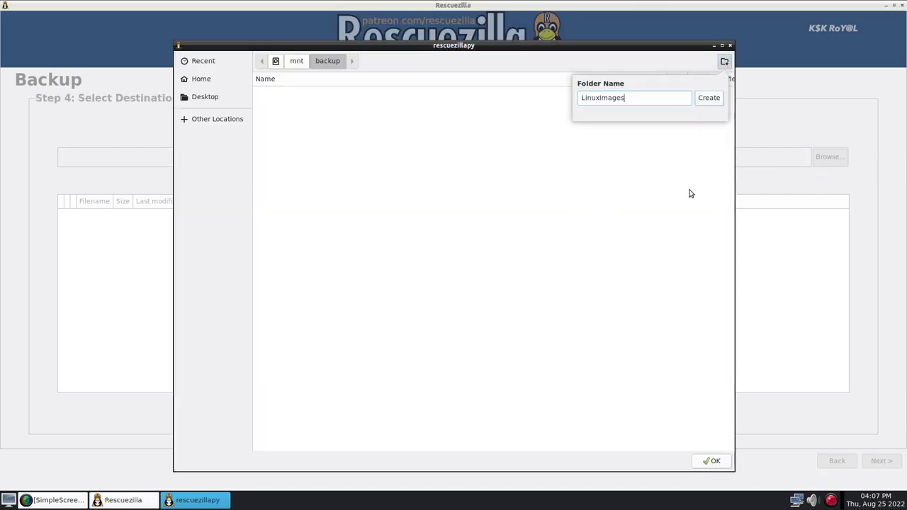
key(Return)
click(704, 461)
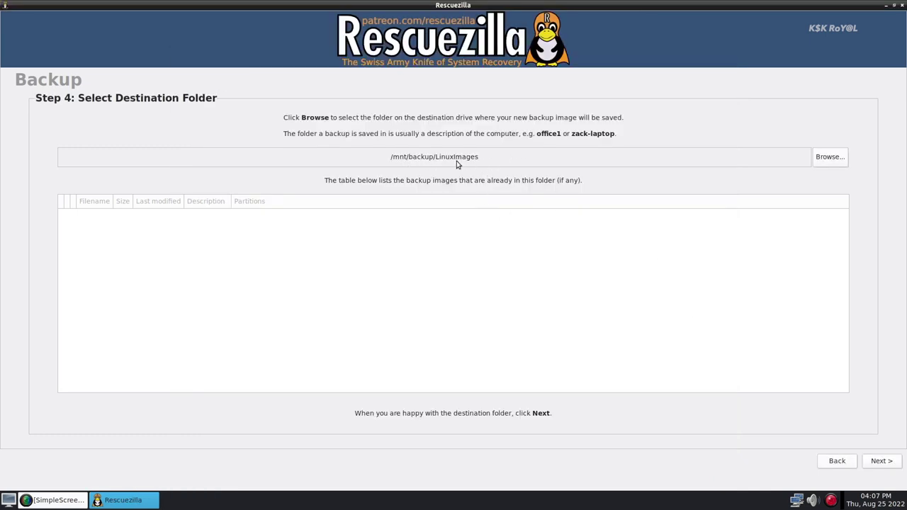
click(881, 461)
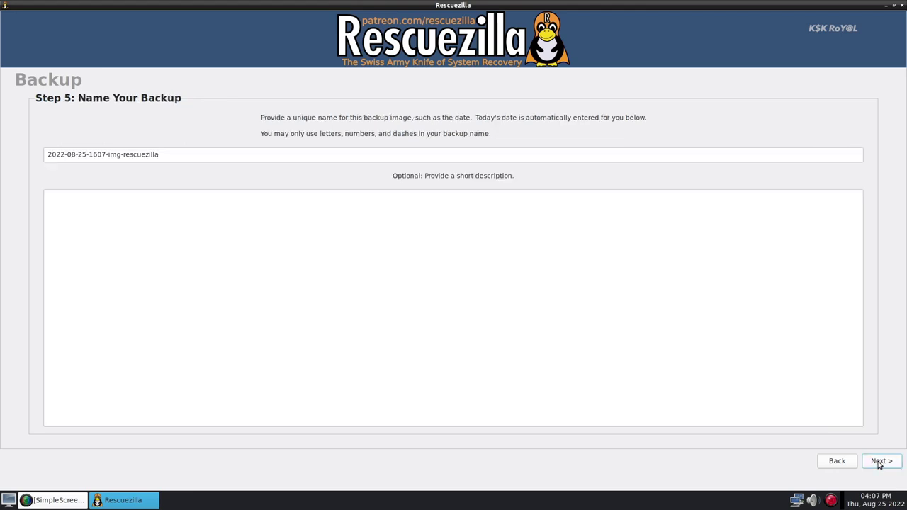
- Name the backup Manjaro-Linux-KSKPC-Backup
triple_click(186, 154)
text(Manjaro-Linux)
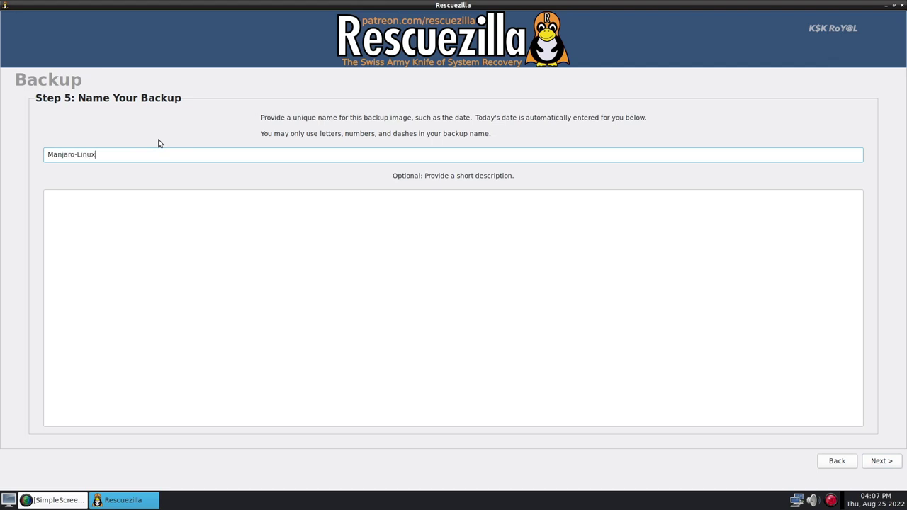
text(-KSKPC-Backup)
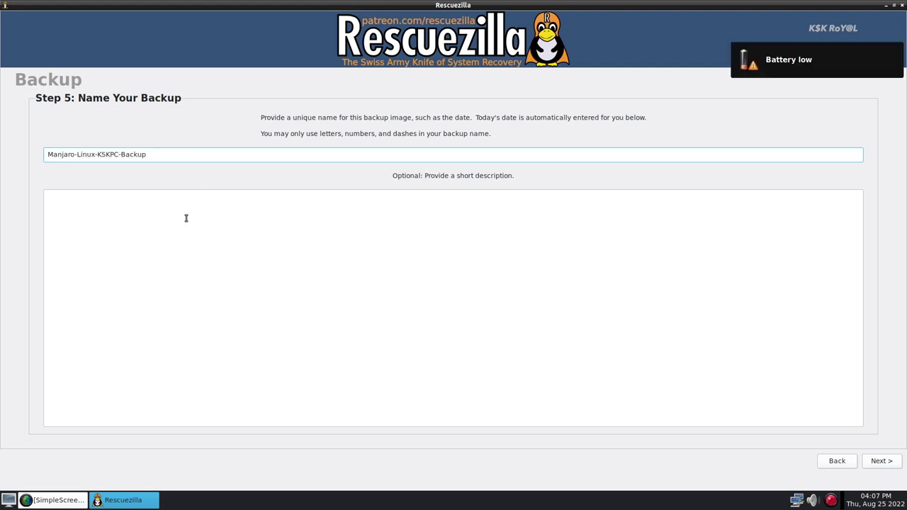
key(ctrl+a)
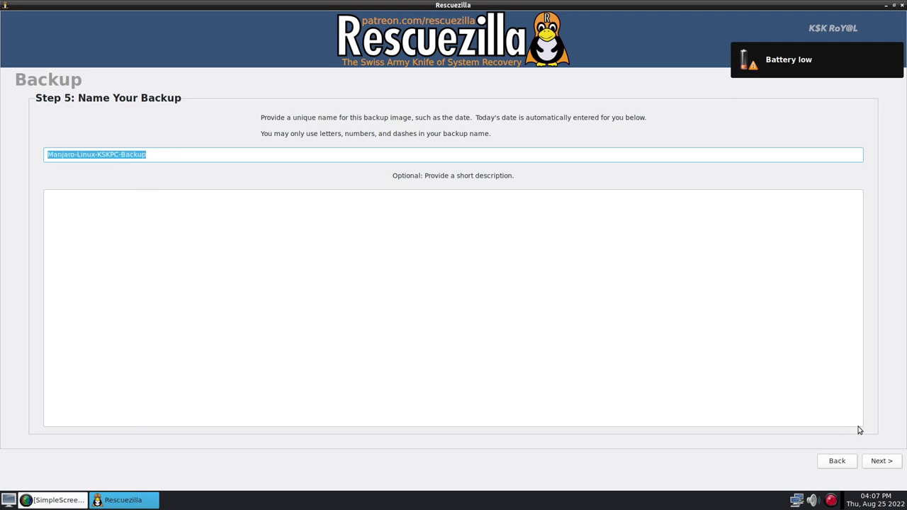
click(883, 465)
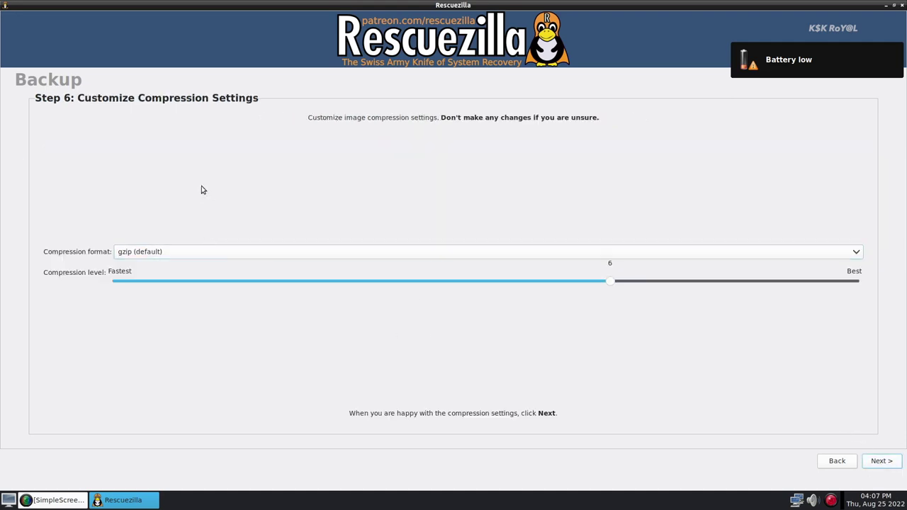
- Keep gzip compression at its default level 6 and continue to confirmation
click(156, 252)
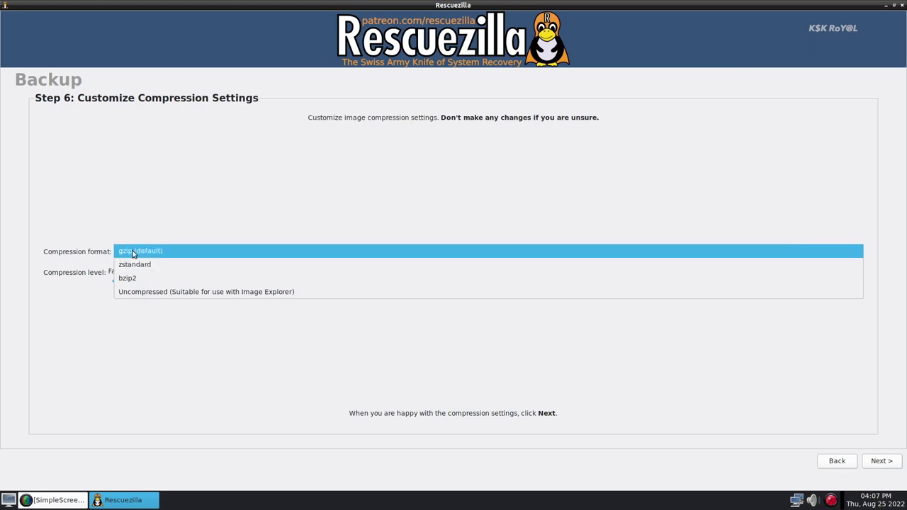
click(140, 251)
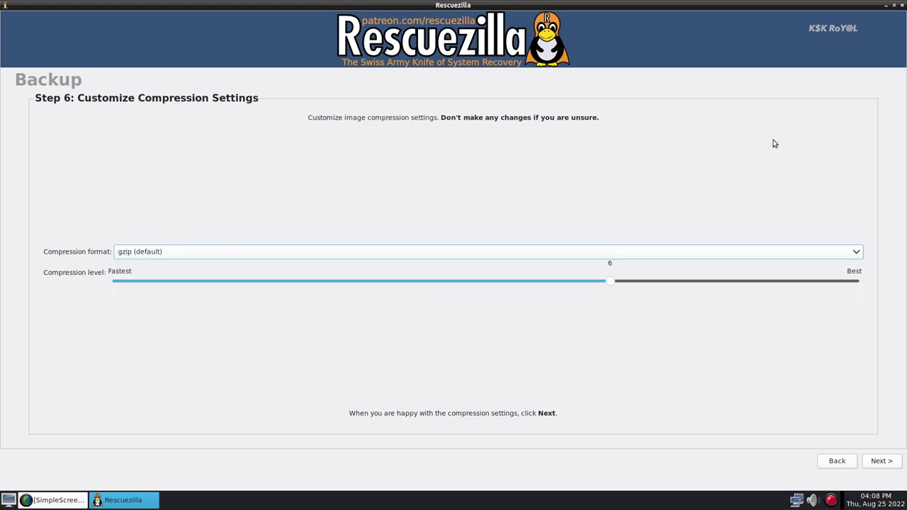
click(883, 462)
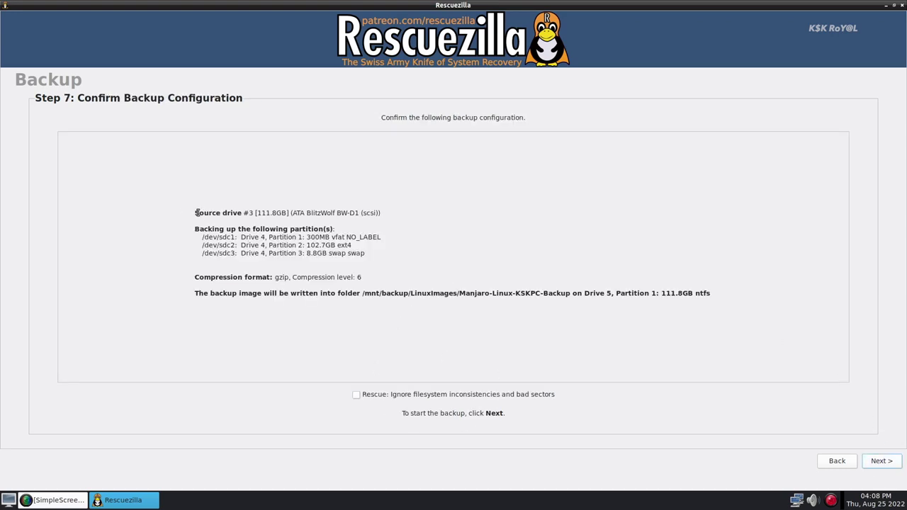
- Review the source drive, compression and LinuxImages destination, then start the backup
drag(197, 213, 363, 262)
double_click(331, 275)
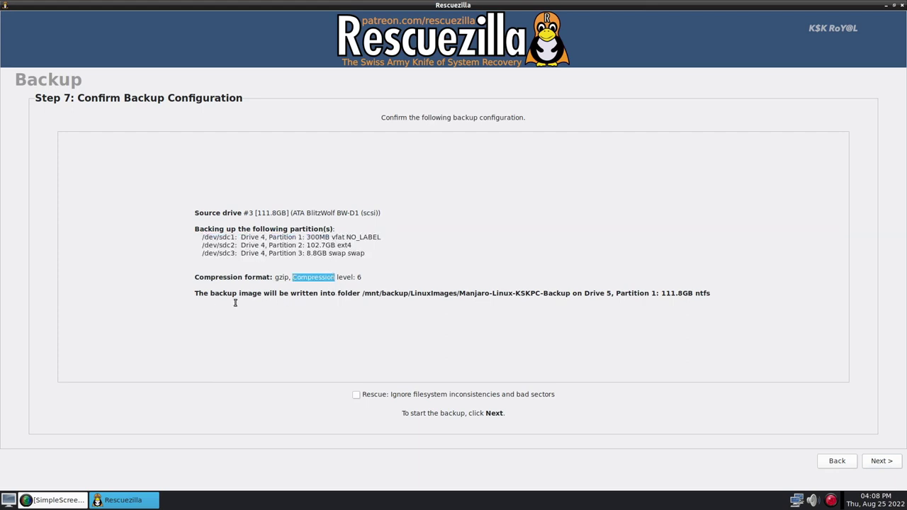
drag(219, 294, 372, 293)
click(882, 460)
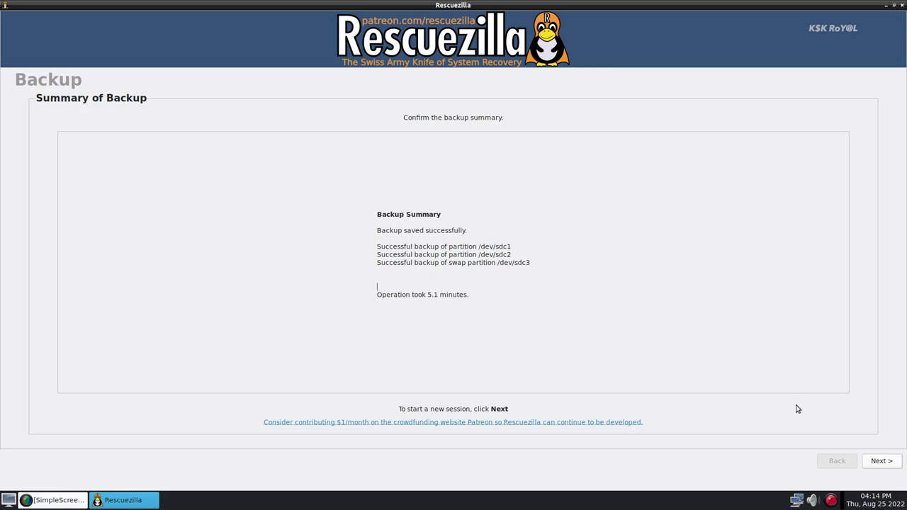
click(886, 5)
click(90, 155)
double_click(35, 65)
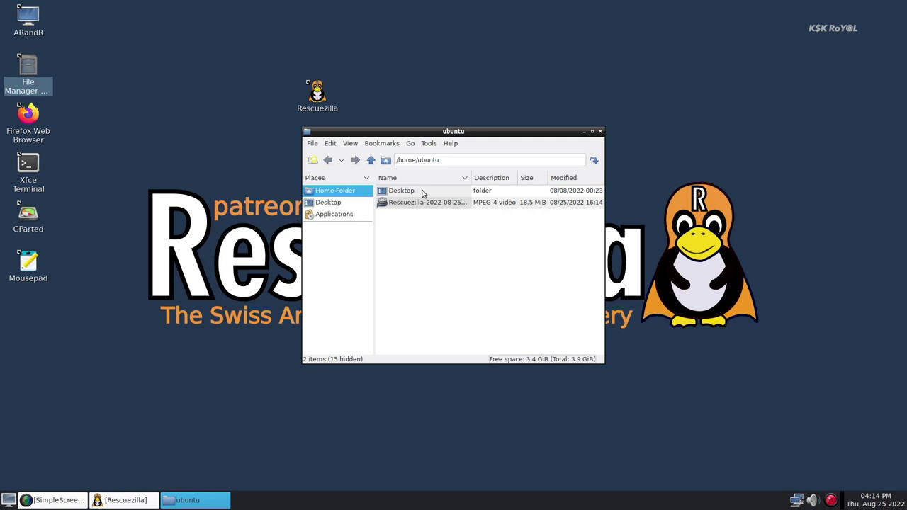
click(345, 204)
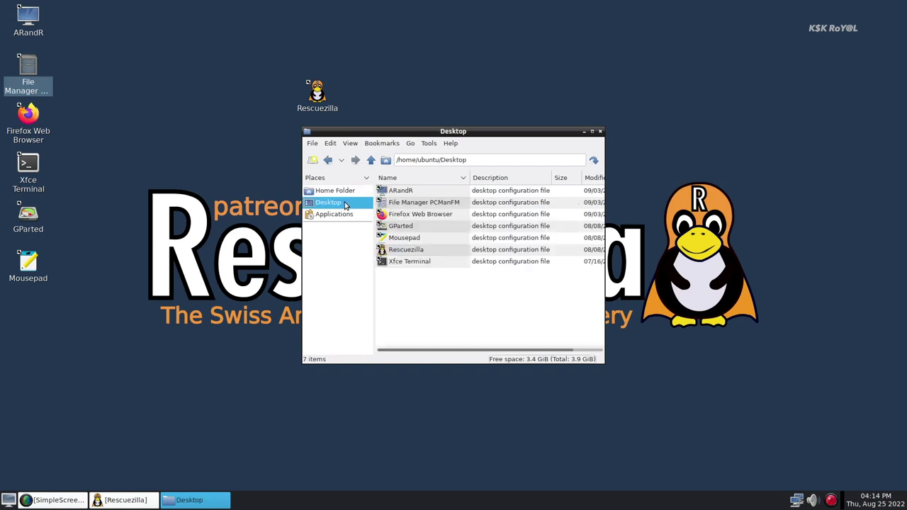
click(346, 195)
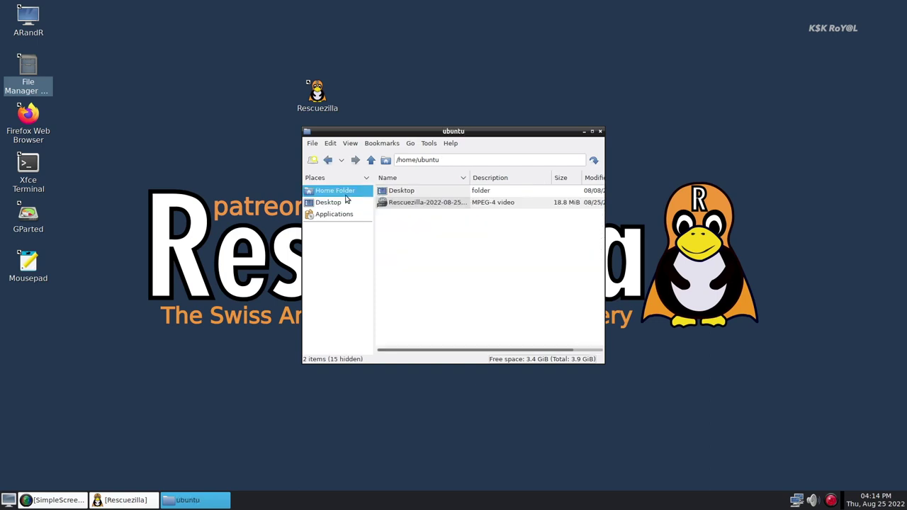
double_click(439, 192)
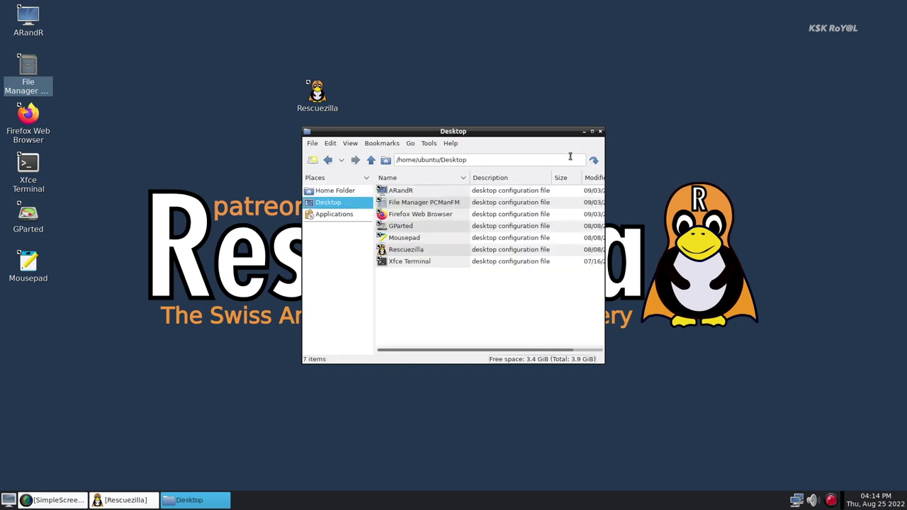
click(600, 131)
click(137, 500)
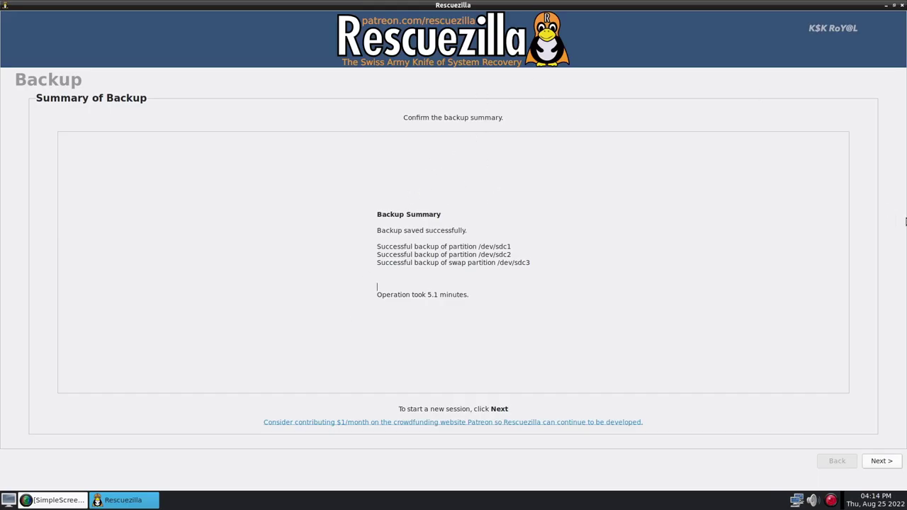
- Start a restore reading images from the 111.8GB NTFS partition
click(877, 462)
click(487, 233)
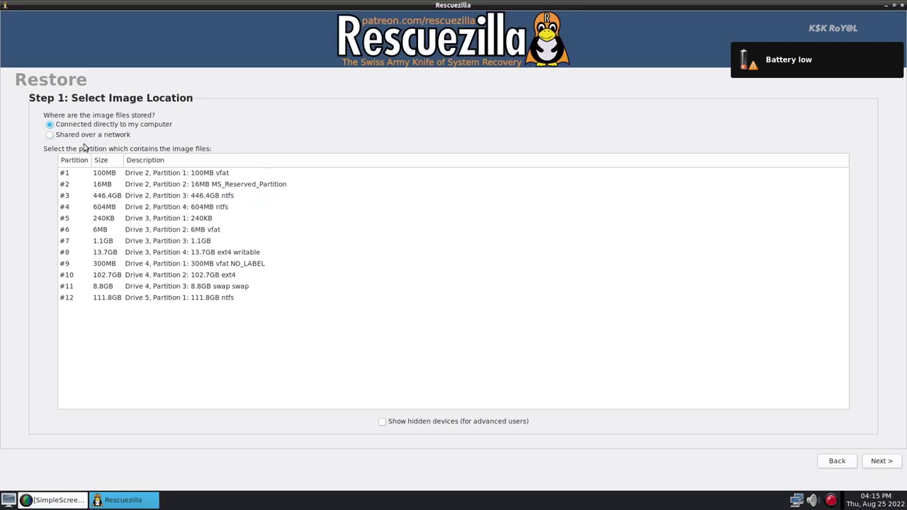
click(186, 298)
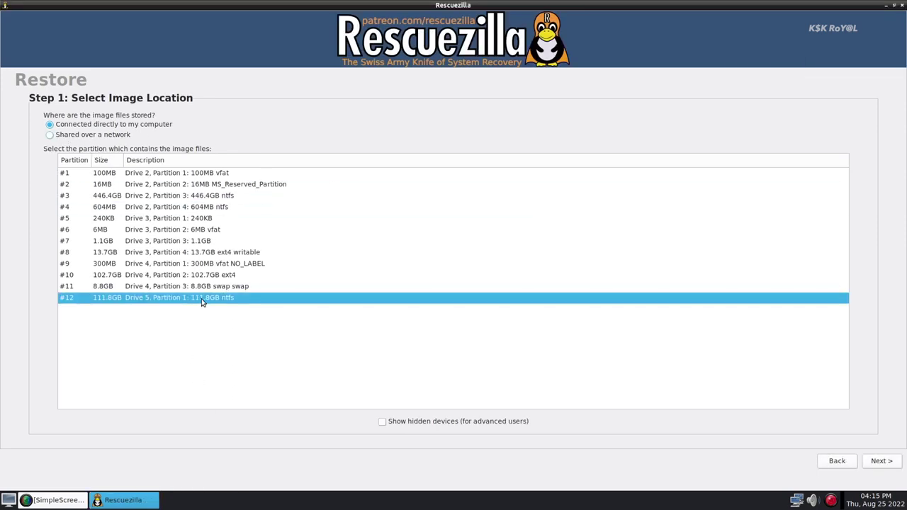
click(879, 462)
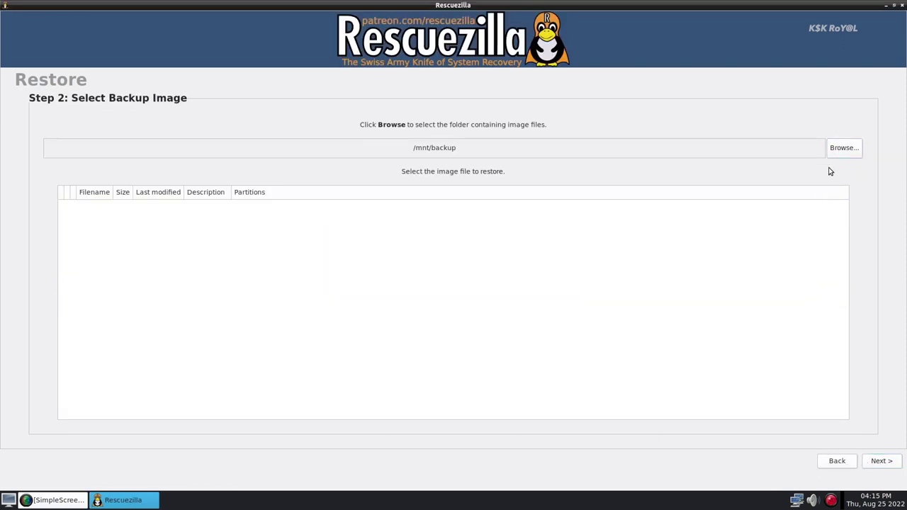
- Use the LinuxImages folder as the image location and continue
click(843, 148)
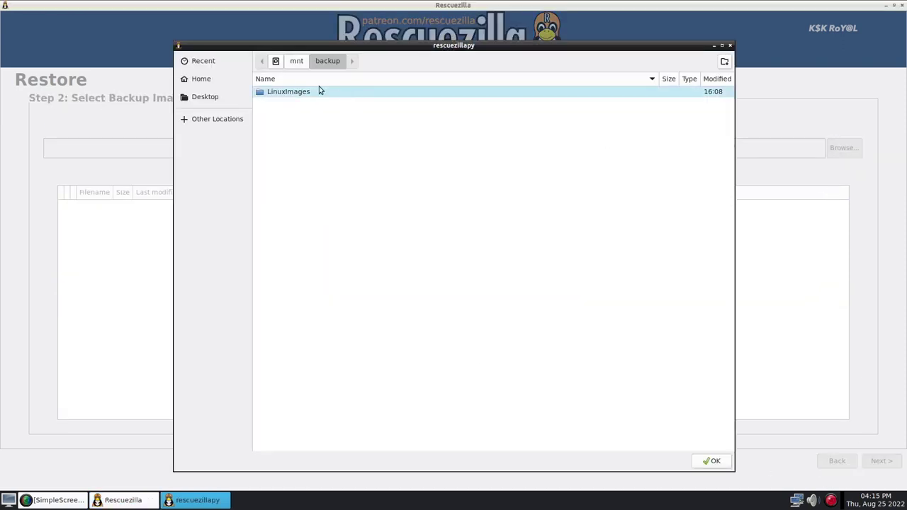
double_click(271, 92)
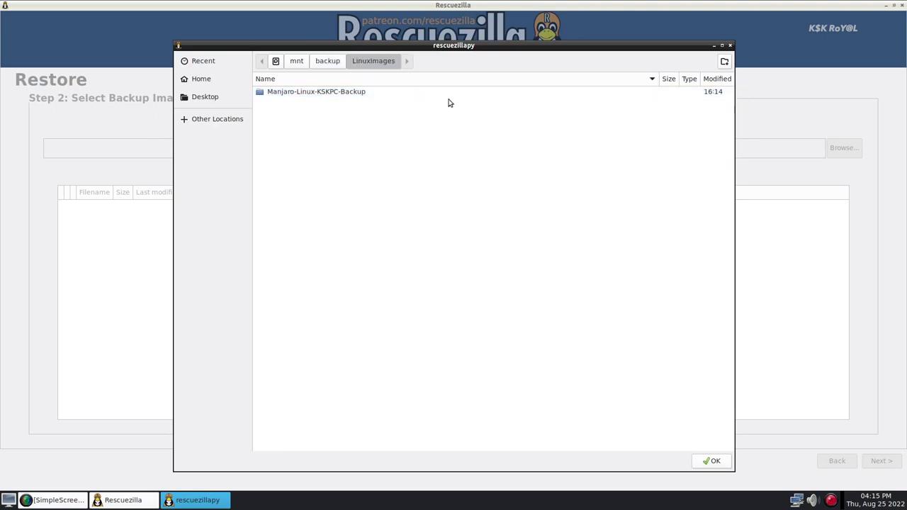
click(711, 461)
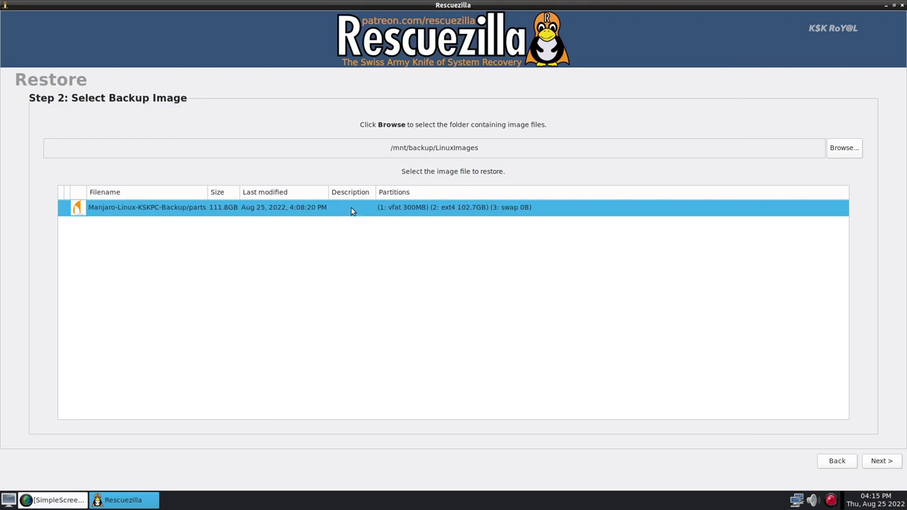
click(882, 460)
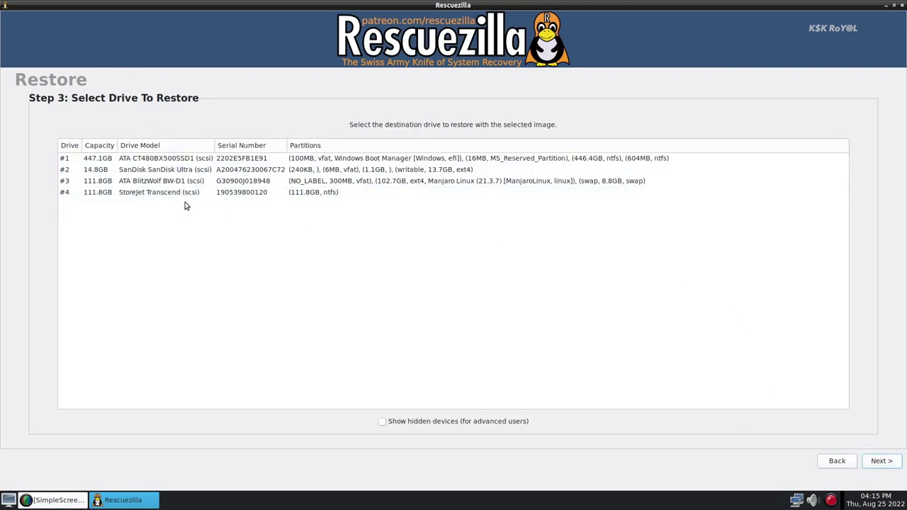
- Select drive #3, the 111.8GB ATA BlitzWolf BW-D1, as the restore destination
click(146, 183)
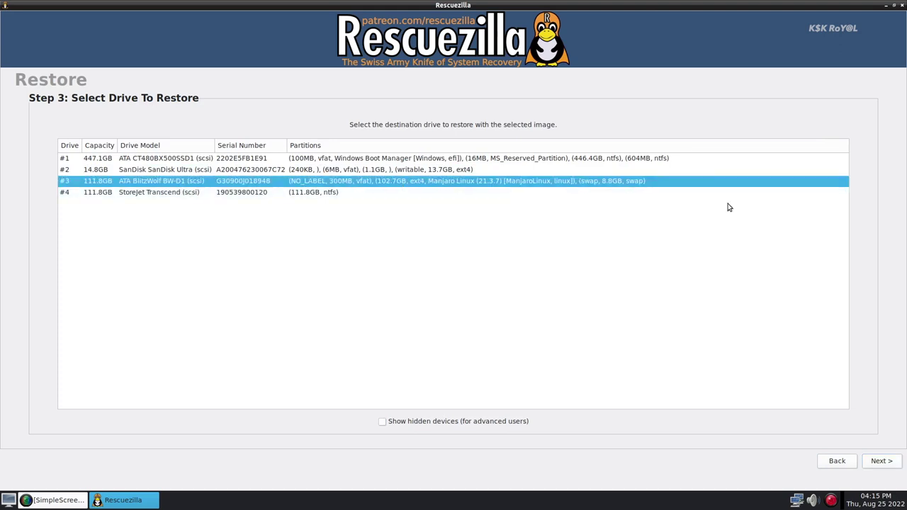
click(882, 460)
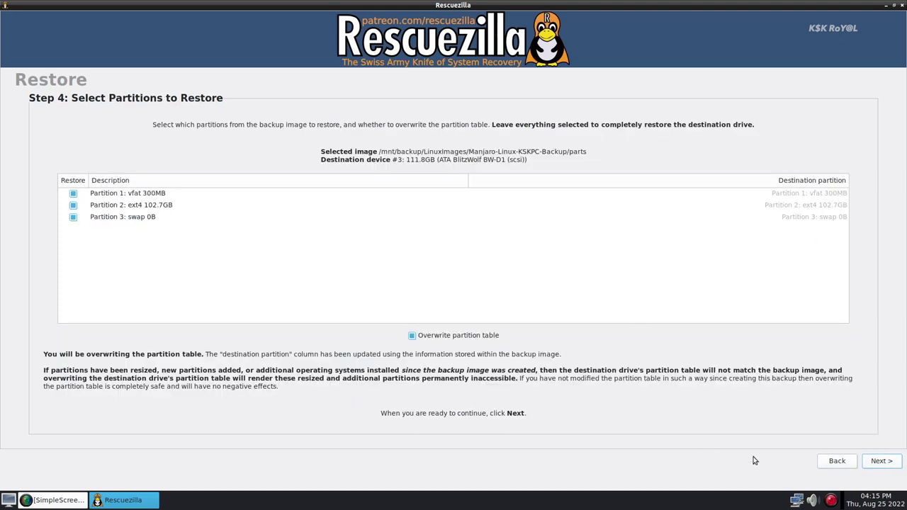